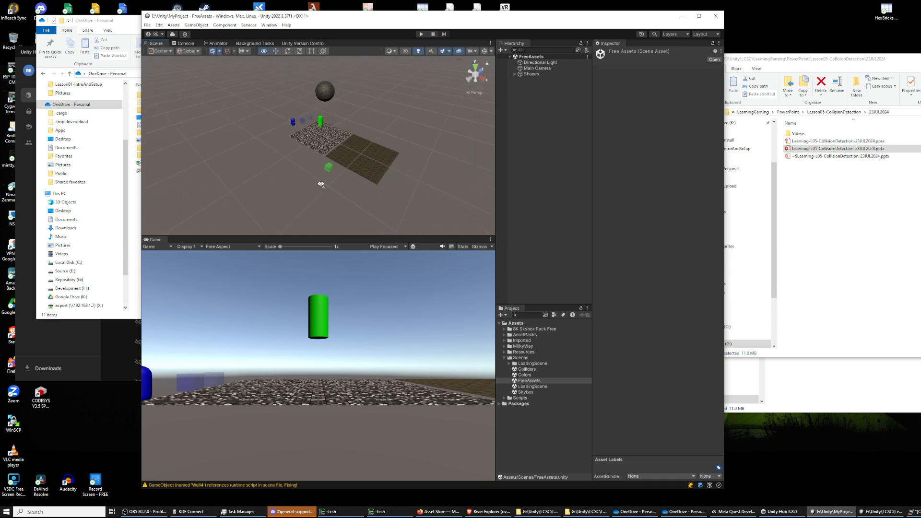
- Open the Colors scene from the Scenes folder and view its contents
scroll(364, 177, "up", 3)
middle_click_drag(362, 177, 361, 166)
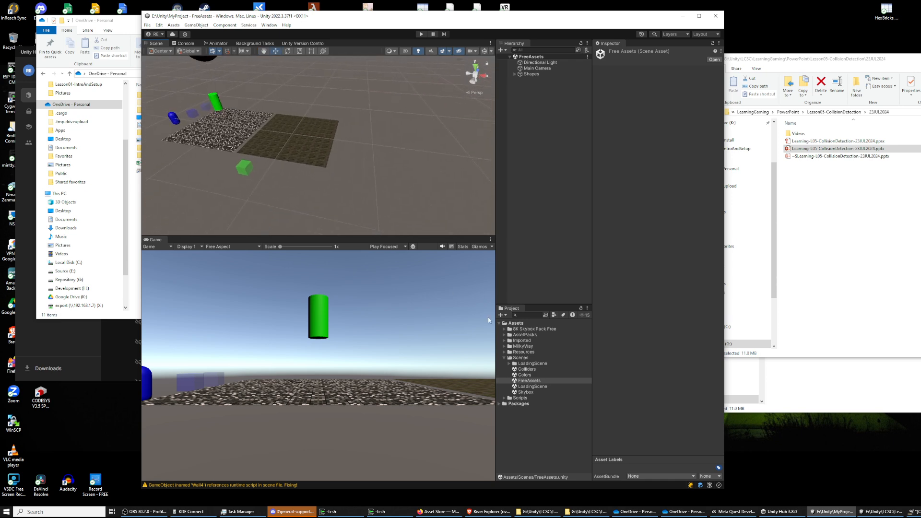
double_click(525, 375)
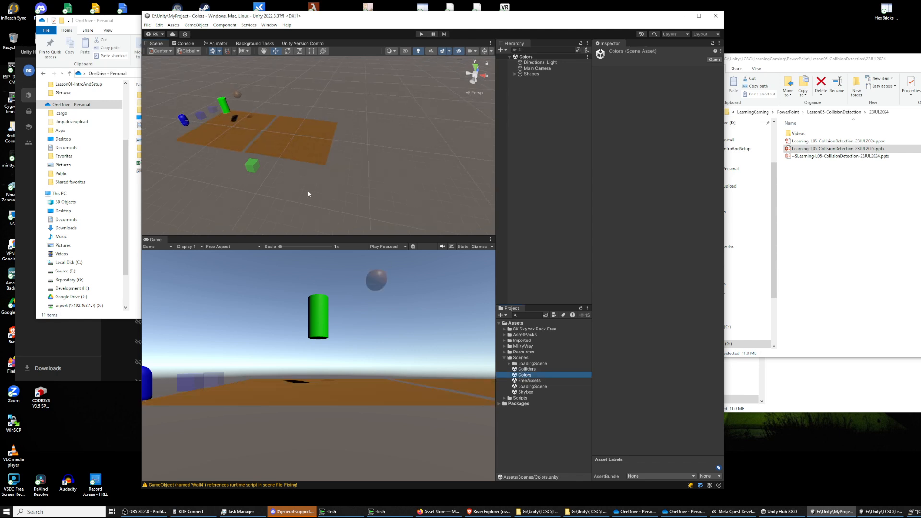
scroll(308, 190, "down", 2)
- Open the Colliders scene on its own, without merging it into the Colors scene
double_click(535, 370)
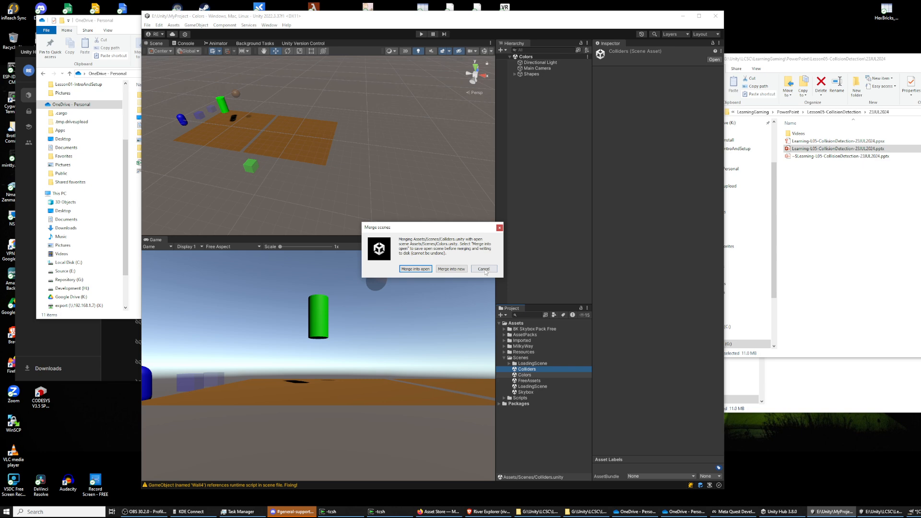
left_click(483, 269)
double_click(525, 368)
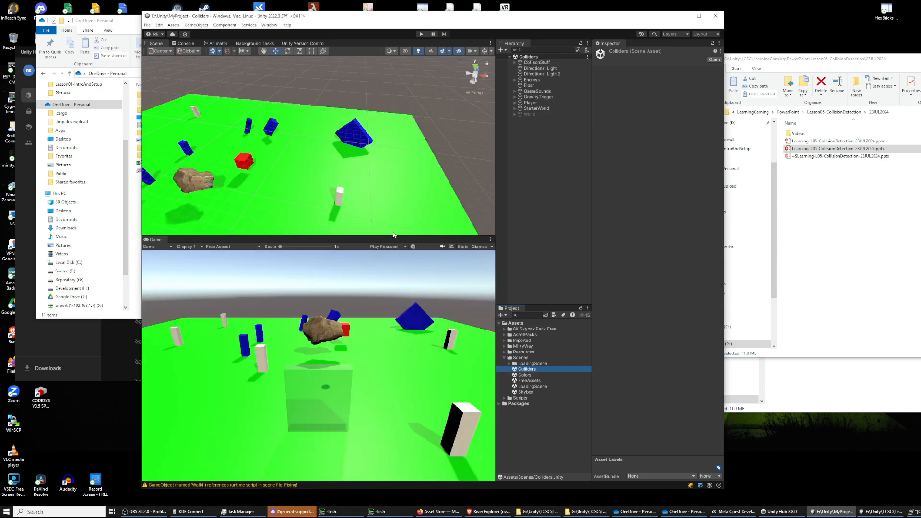
right_click_drag(344, 190, 291, 168)
middle_click_drag(291, 168, 316, 137)
scroll(315, 152, "down", 5)
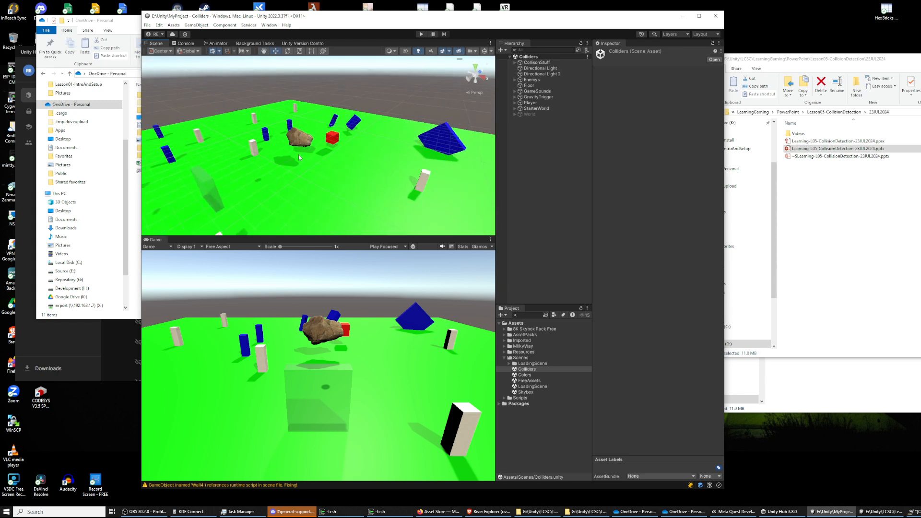
- Delete the existing LoadingScene scene asset from the Scenes folder
left_click(526, 387)
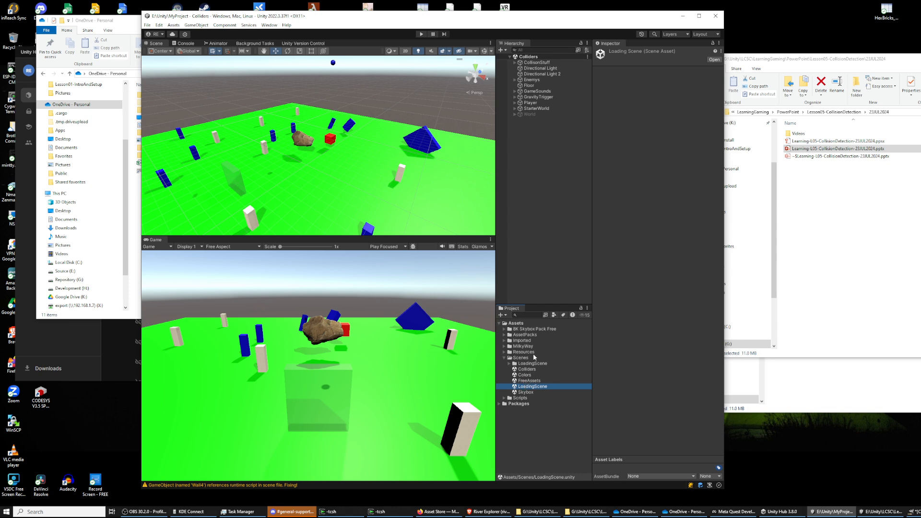
right_click(526, 388)
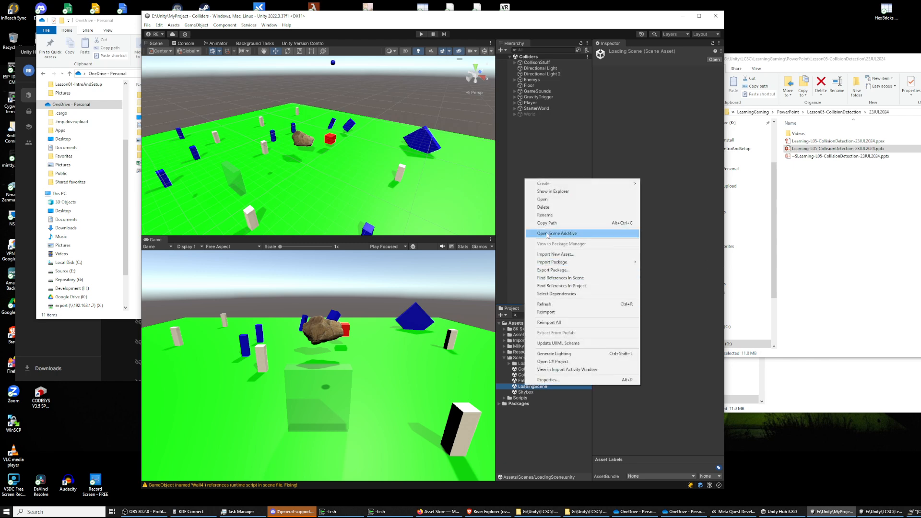
left_click(547, 207)
left_click(465, 270)
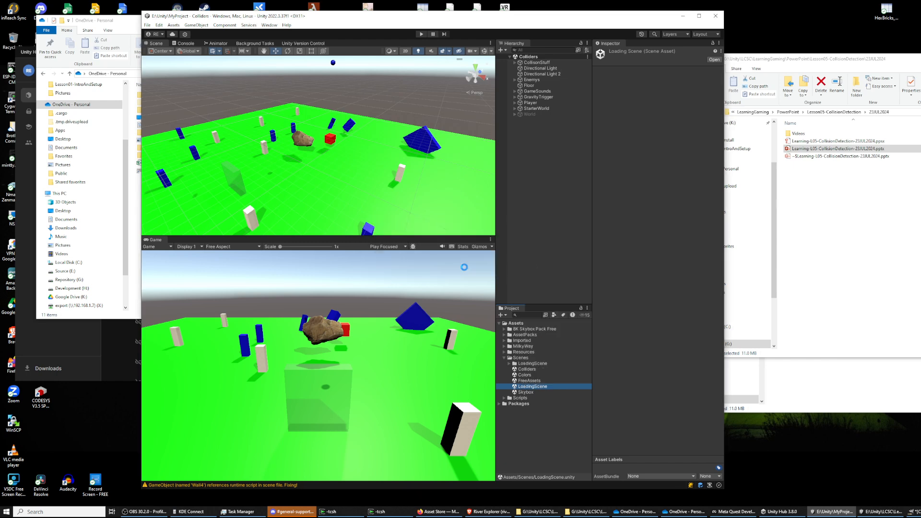
- Rename the Colliders scene asset to LoadingScene
right_click(531, 370)
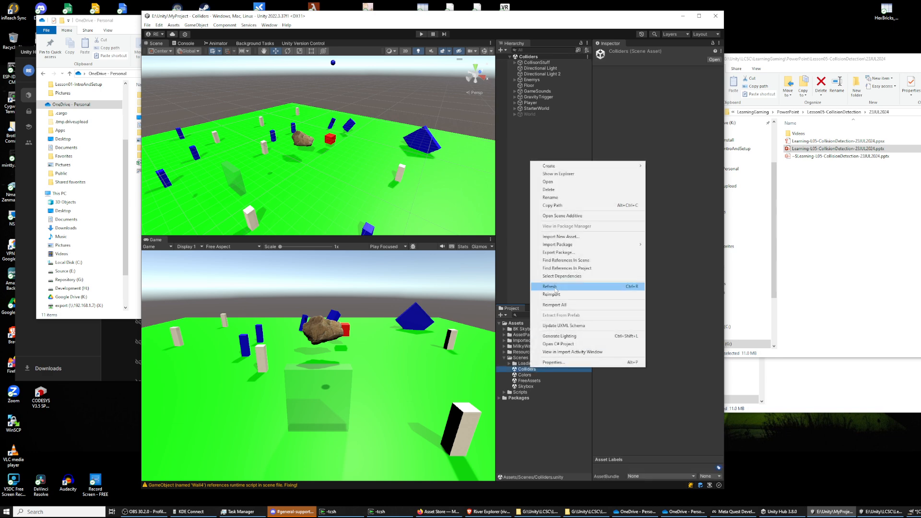
left_click(557, 197)
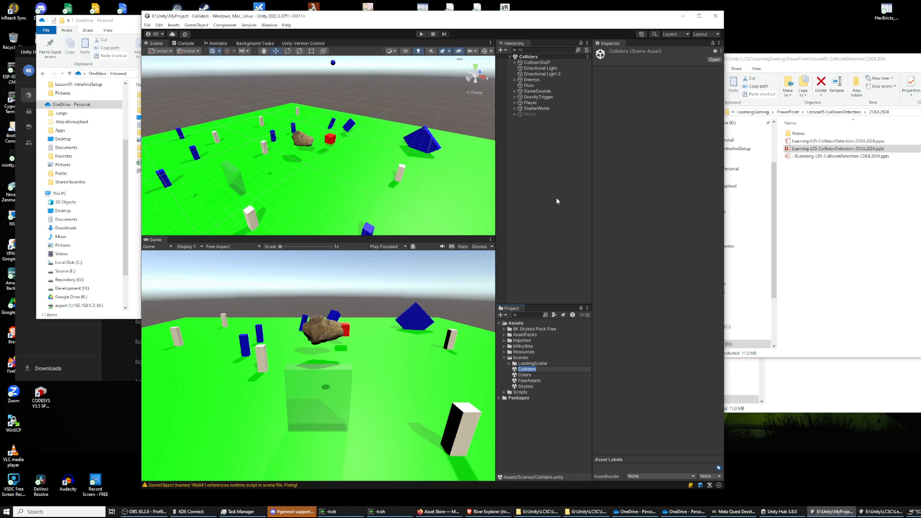
type("LoadingScene")
key("Return")
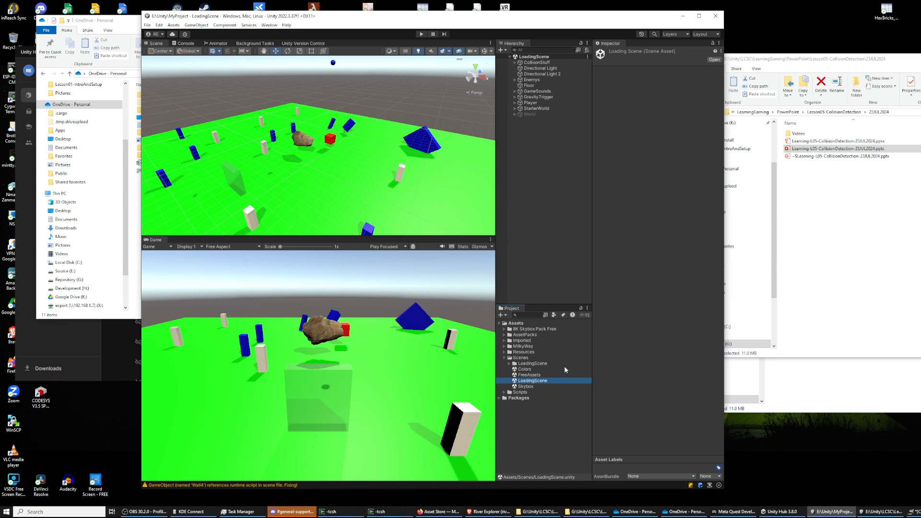
- Delete the LoadingScene subfolder inside Scenes and select the LoadingScene scene asset
right_click(531, 363)
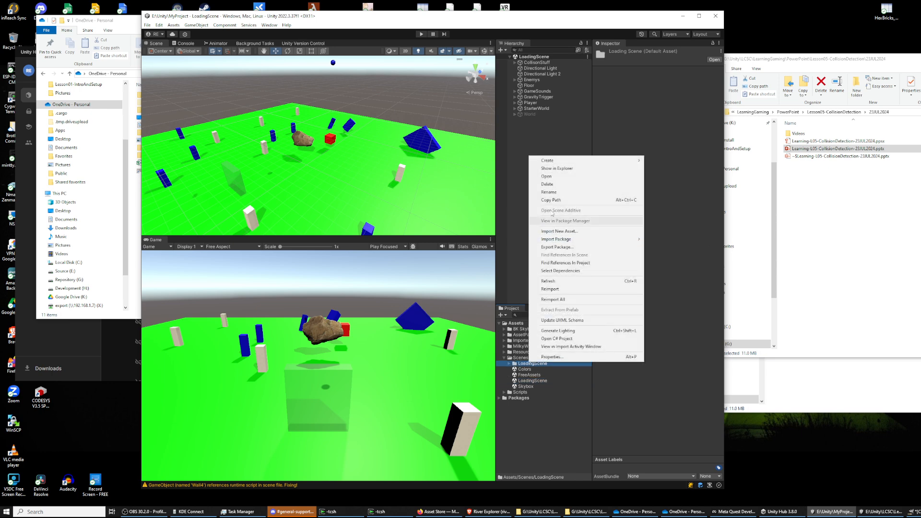
left_click(557, 187)
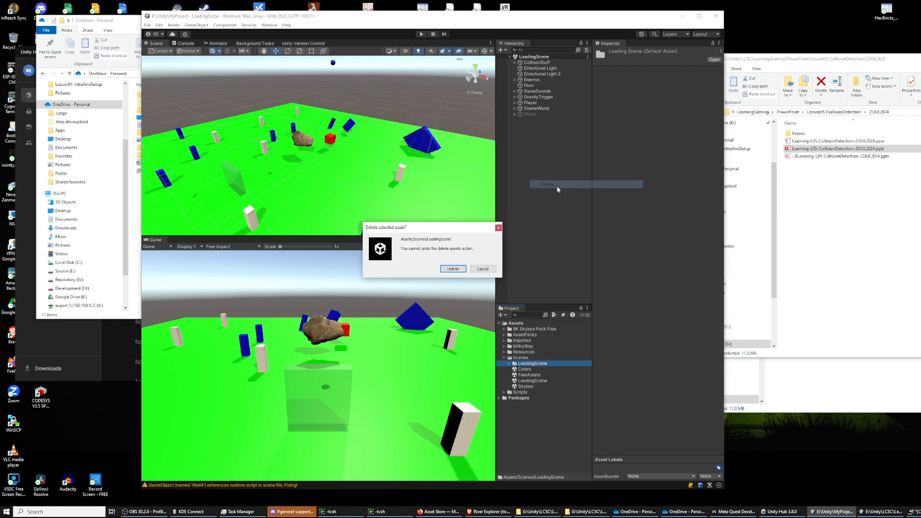
left_click(454, 267)
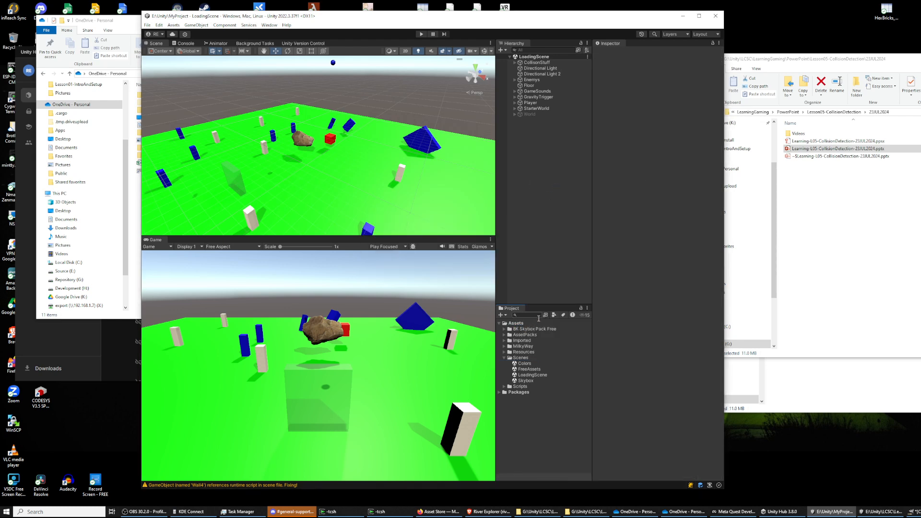
left_click(541, 376)
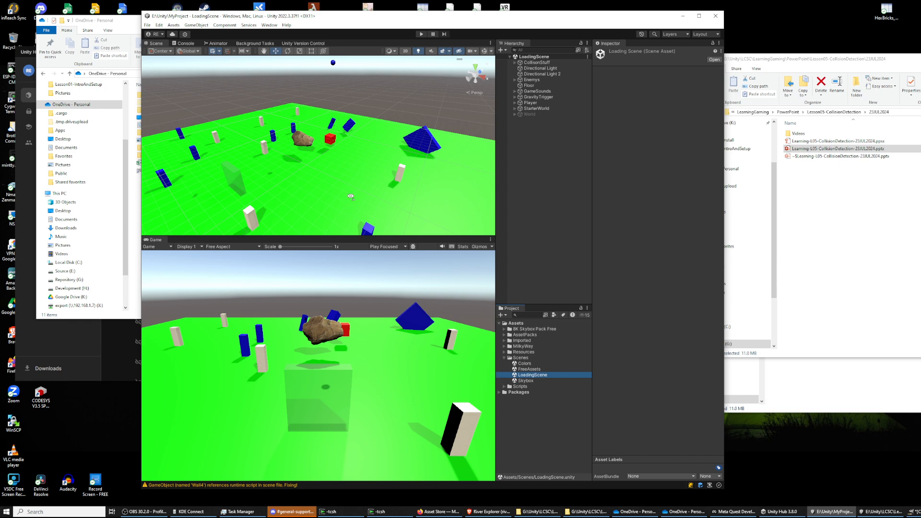
right_click_drag(348, 205, 363, 168)
mouse_move(363, 169)
middle_mouse_down()
mouse_move(378, 126)
mouse_move(348, 165)
middle_mouse_up()
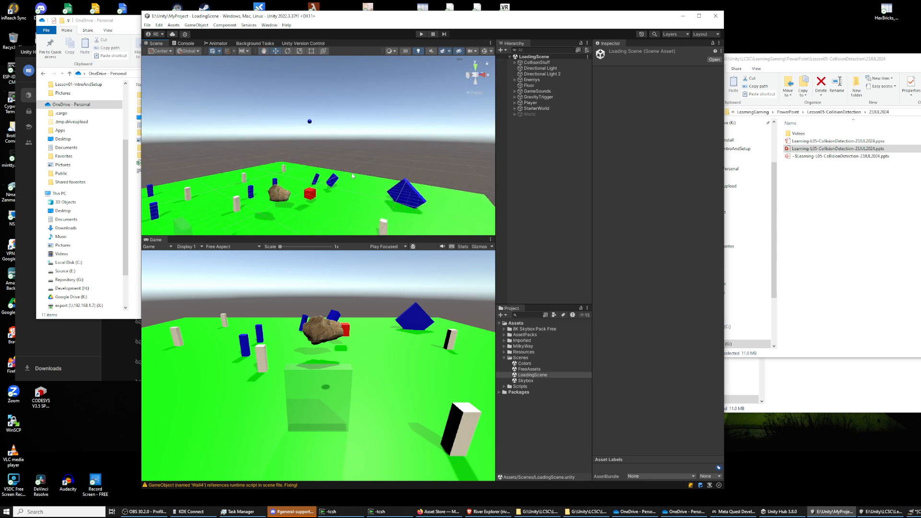
scroll(351, 173, "down", 3)
right_click_drag(351, 173, 335, 183)
scroll(339, 186, "down", 4)
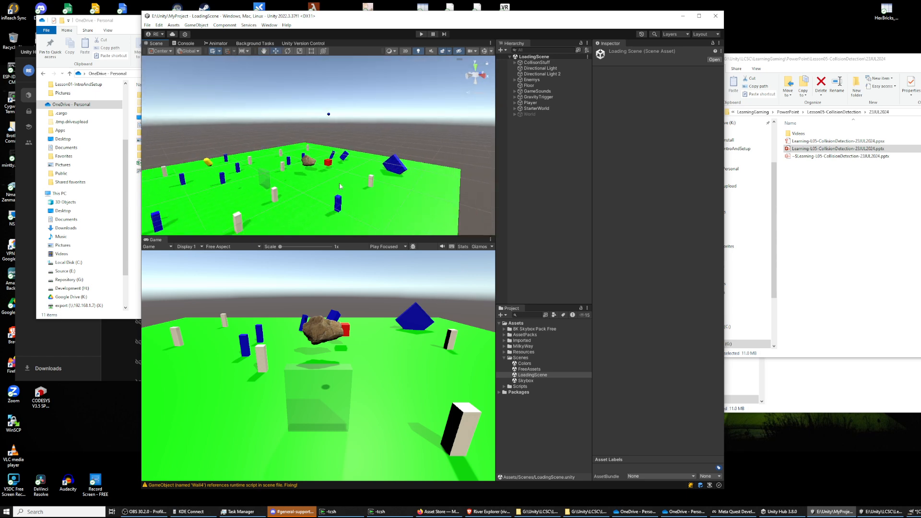
scroll(355, 203, "up", 3)
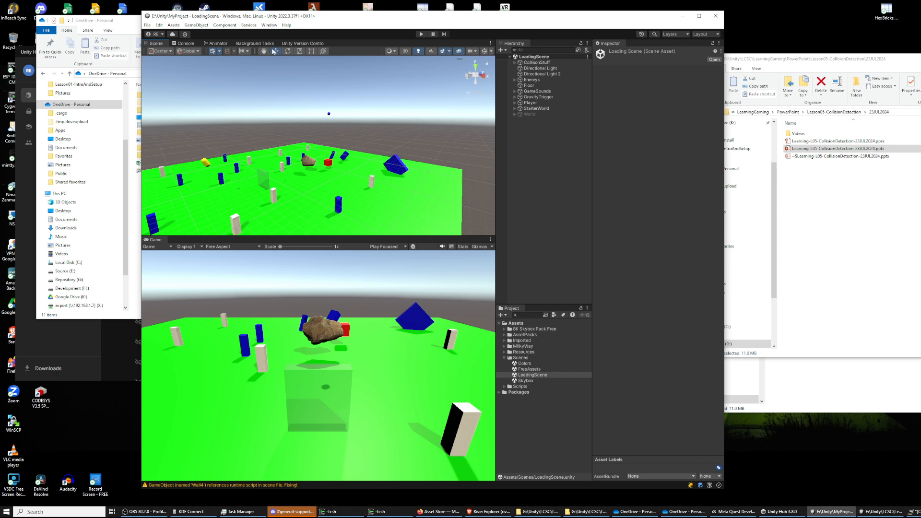
- Open the Lighting settings for the scene and show the Environment options
left_click(264, 26)
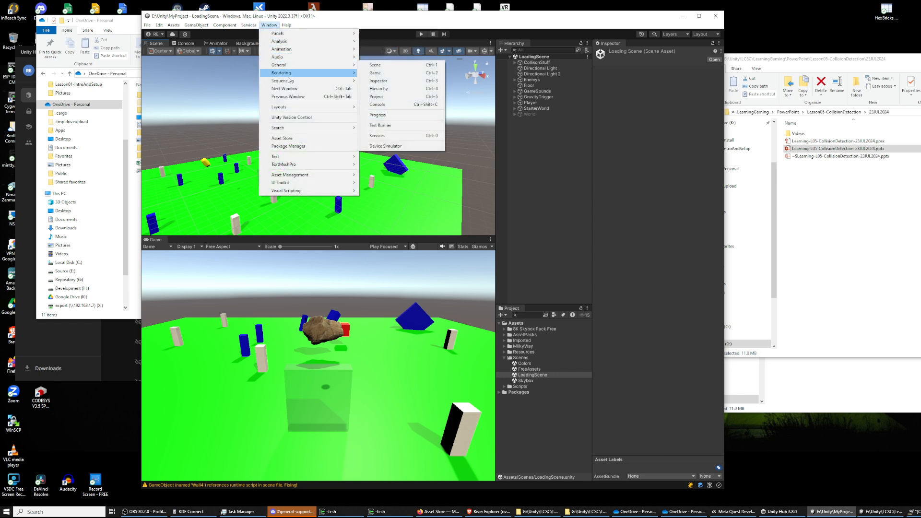
mouse_move(312, 73)
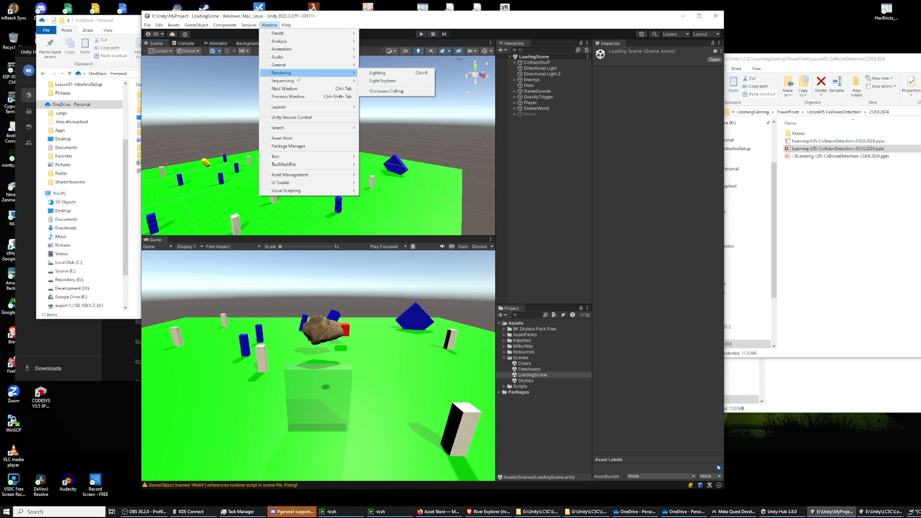
left_click(383, 73)
left_click_drag(433, 77, 634, 77)
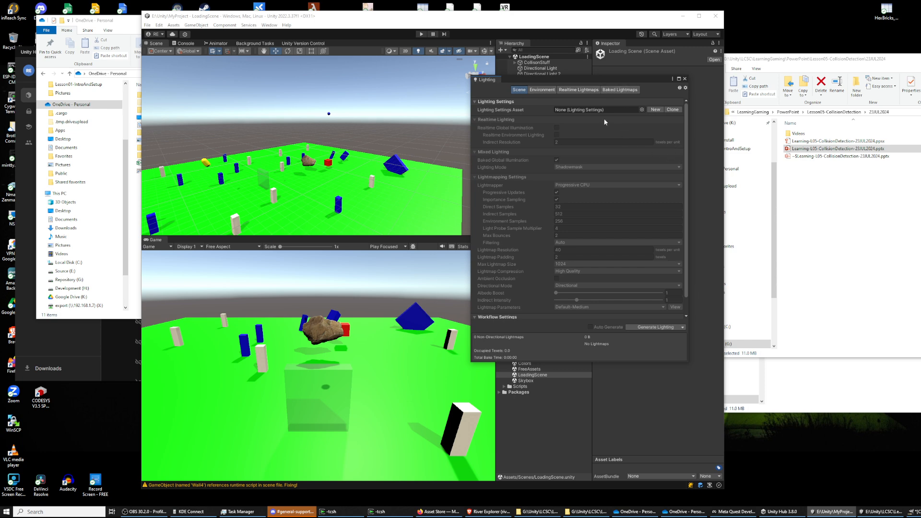
left_click(544, 90)
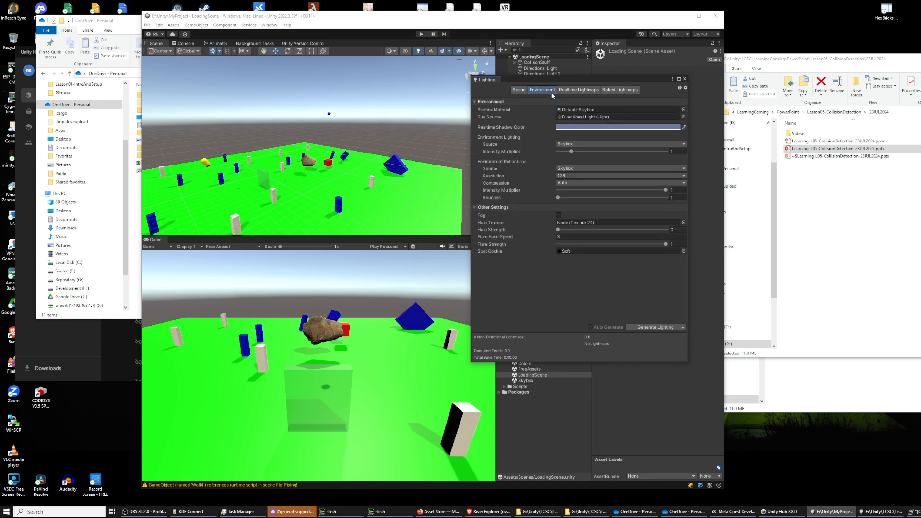
- Set the scene's skybox material to MilkyWay and close the Lighting settings
left_click(684, 117)
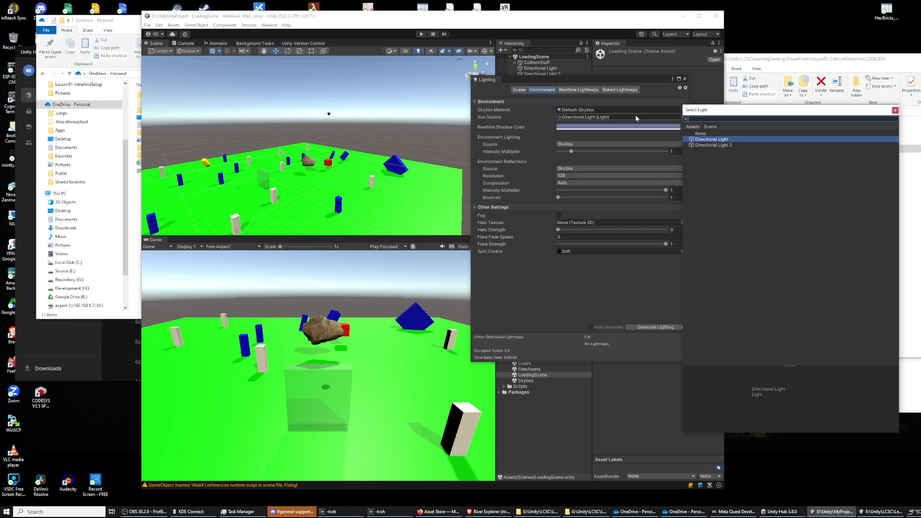
left_click(636, 115)
left_click(683, 110)
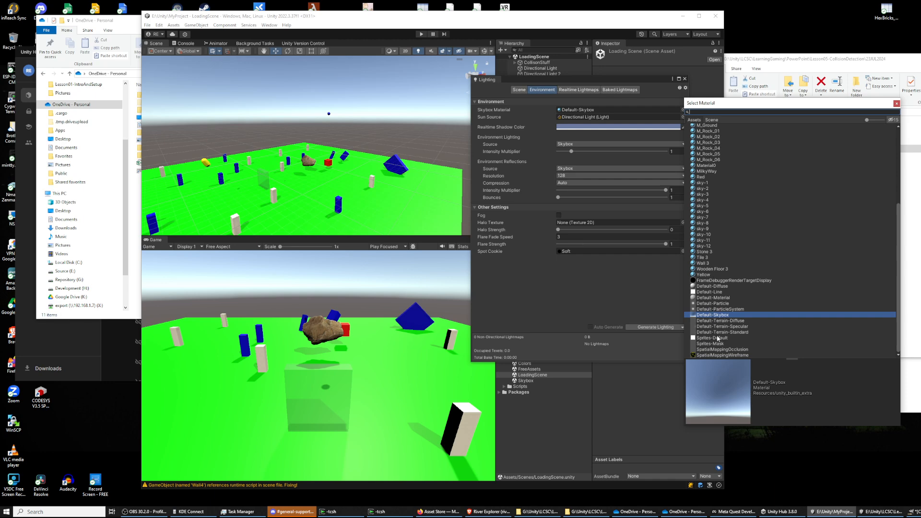
scroll(715, 269, "up", 3)
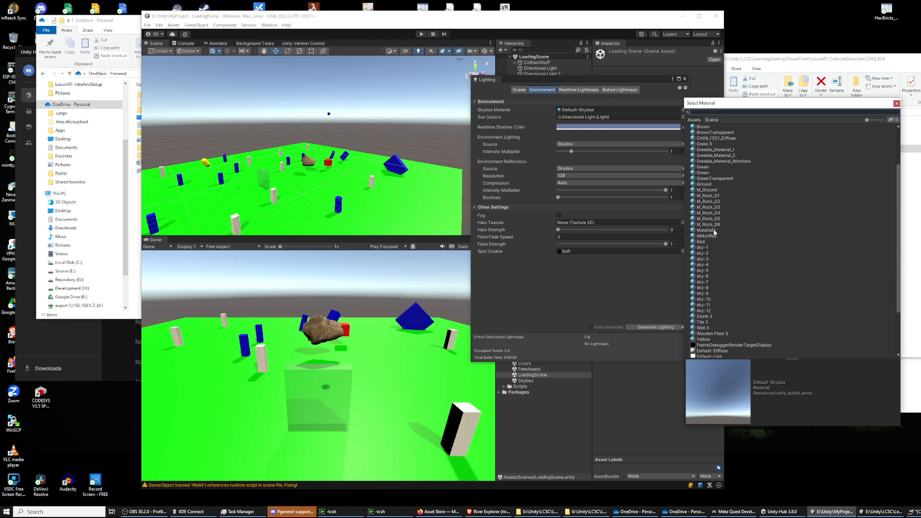
left_click(712, 236)
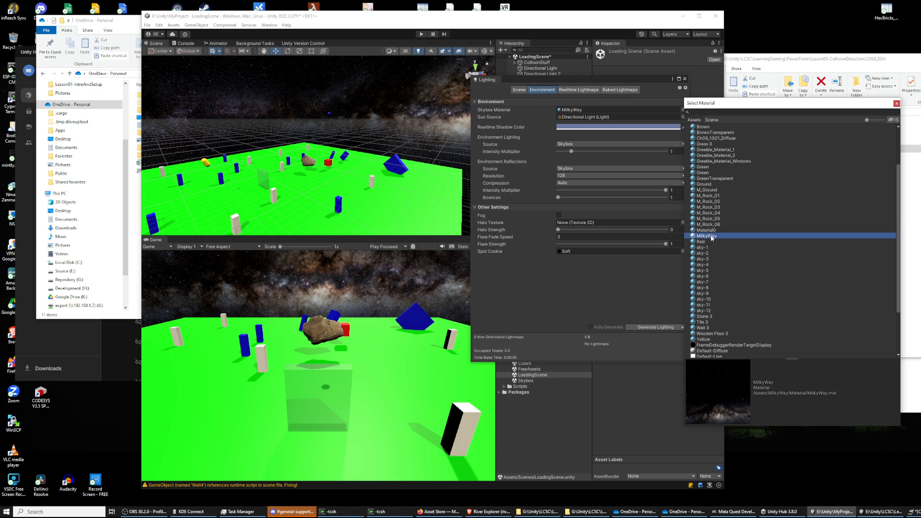
left_click(894, 104)
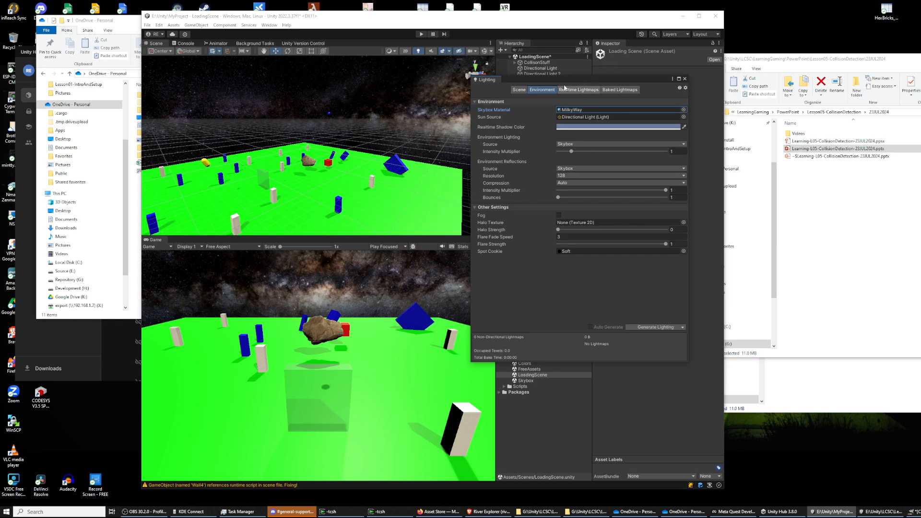
left_click(685, 79)
- Look over the scene with its new sky and save LoadingScene
right_click_drag(330, 125, 357, 143)
scroll(357, 143, "down", 6)
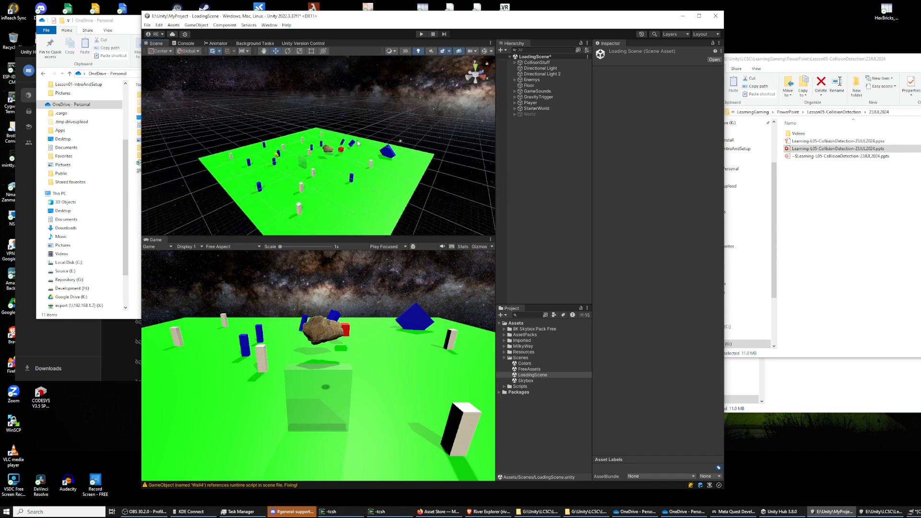
scroll(358, 143, "up", 3)
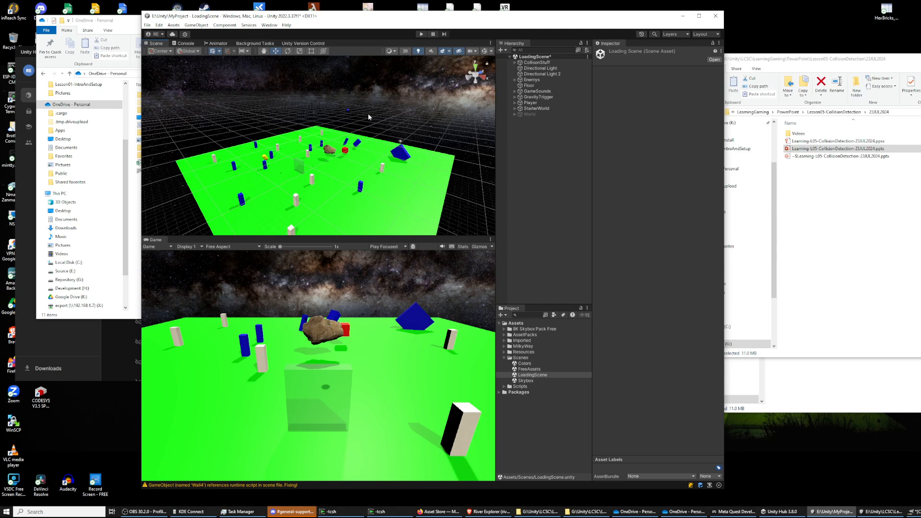
left_click(148, 25)
left_click(160, 57)
- Expand the Imported, Rock Package and Mesh folders and browse the available rock assets
left_click(504, 340)
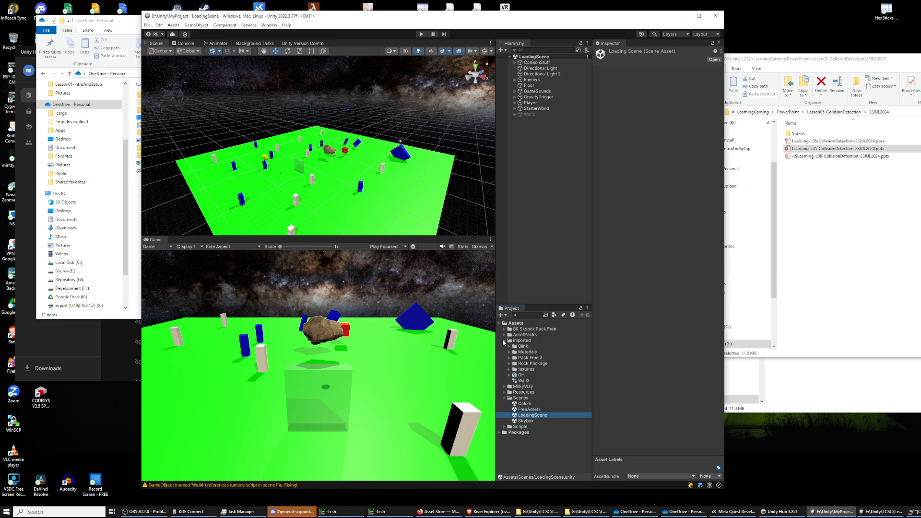
left_click(512, 364)
left_click(509, 363)
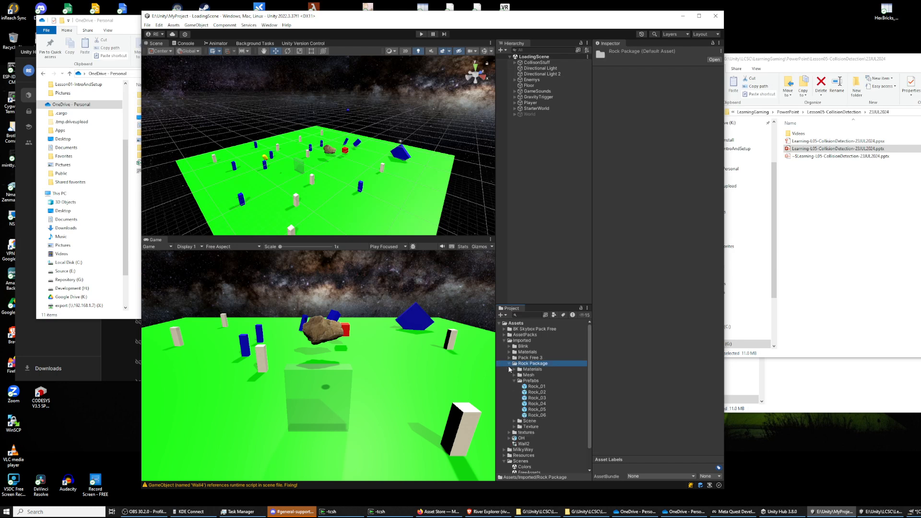
left_click(514, 375)
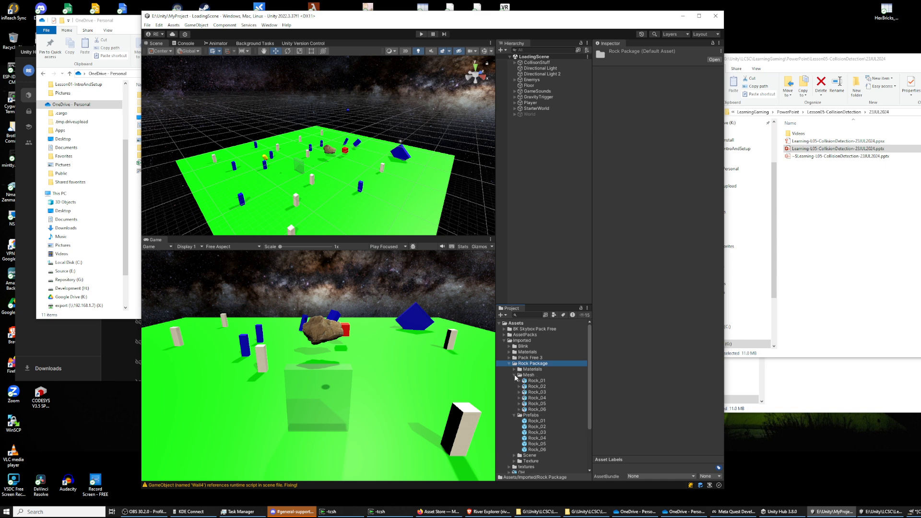
left_click_drag(529, 381, 548, 18)
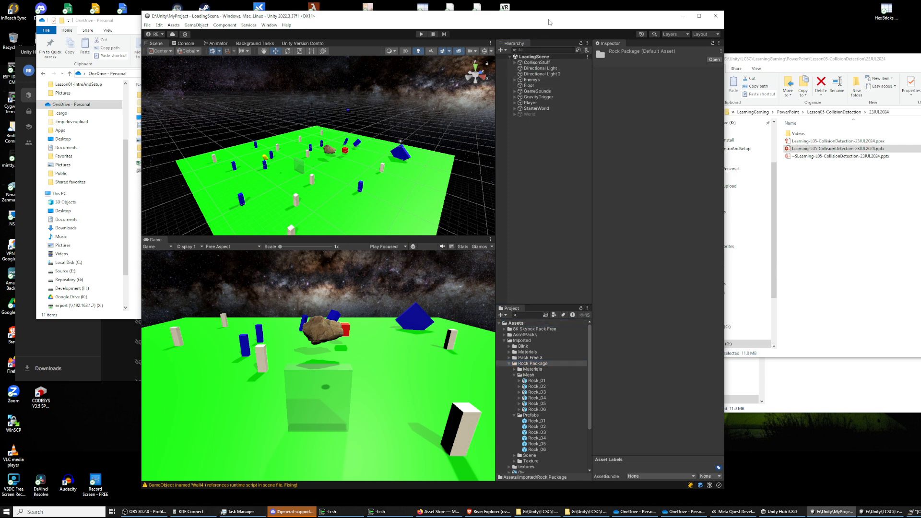
scroll(529, 367, "down", 3)
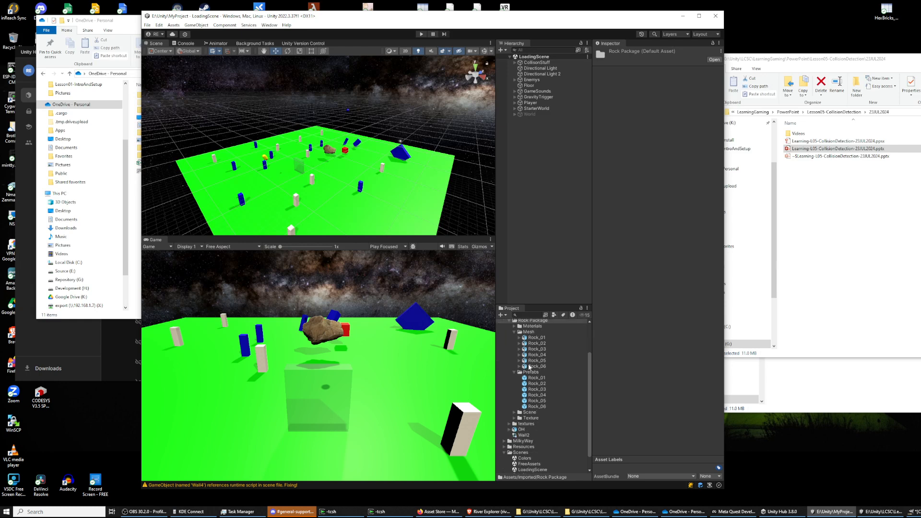
scroll(525, 373, "up", 2)
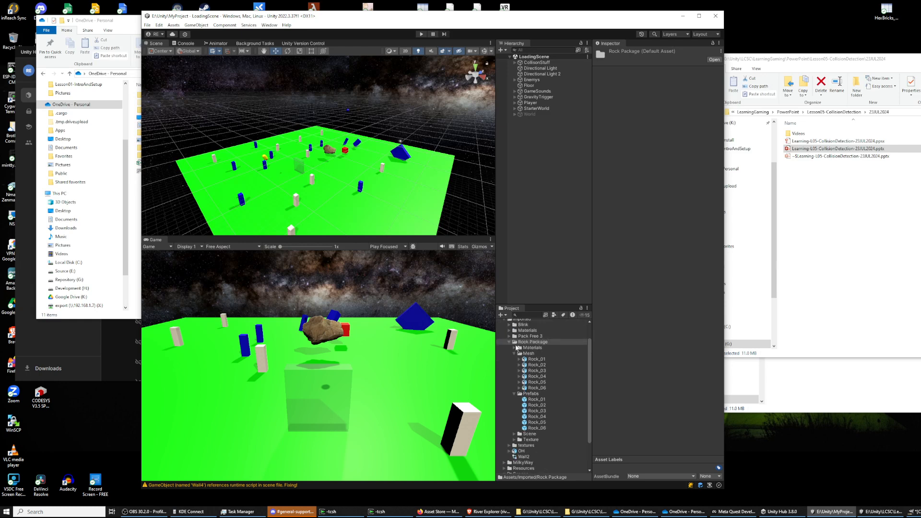
- Expand the Rock Package's Materials folder and try its M_Rock and M_Ground materials one after another on the scene's floor
left_click(514, 348)
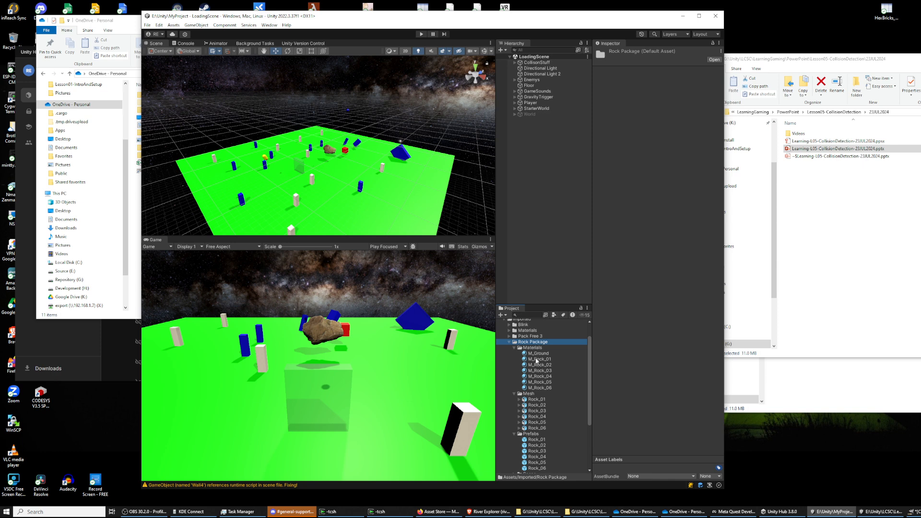
left_click_drag(535, 359, 413, 213)
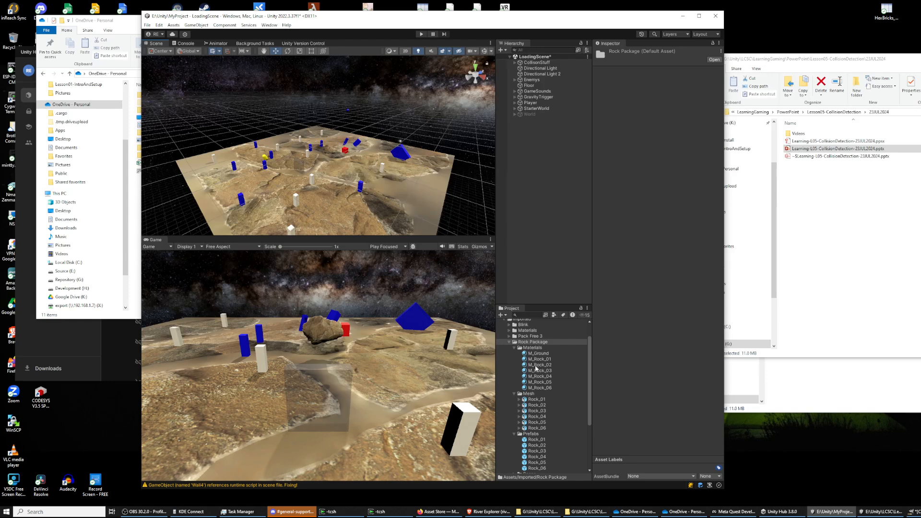
left_click_drag(534, 387, 403, 209)
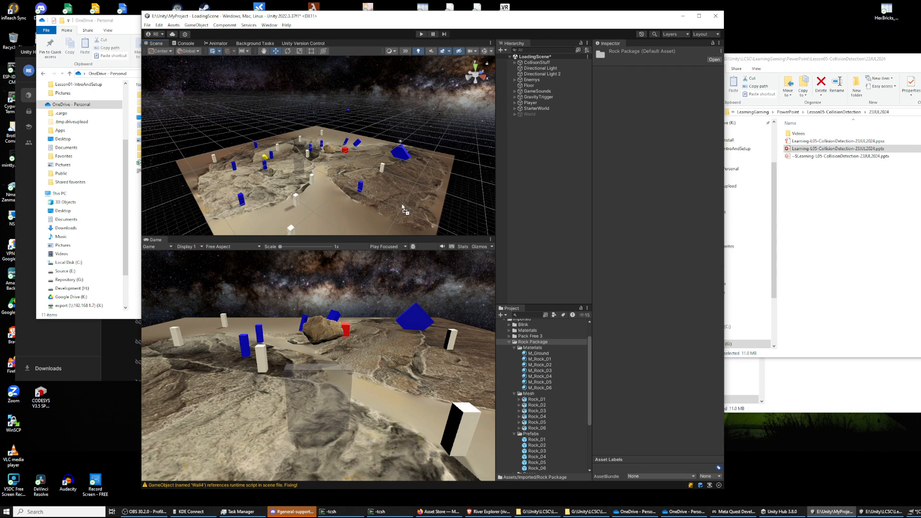
left_click_drag(538, 384, 389, 206)
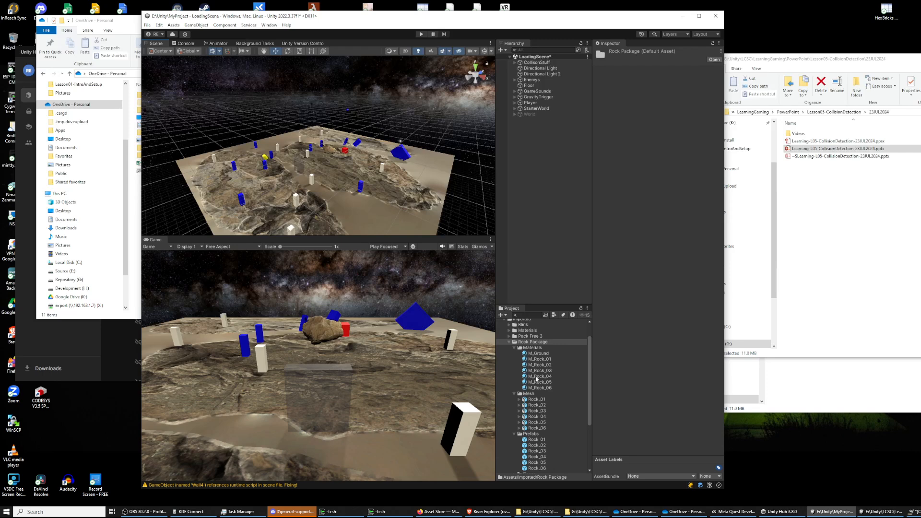
left_click_drag(537, 376, 404, 215)
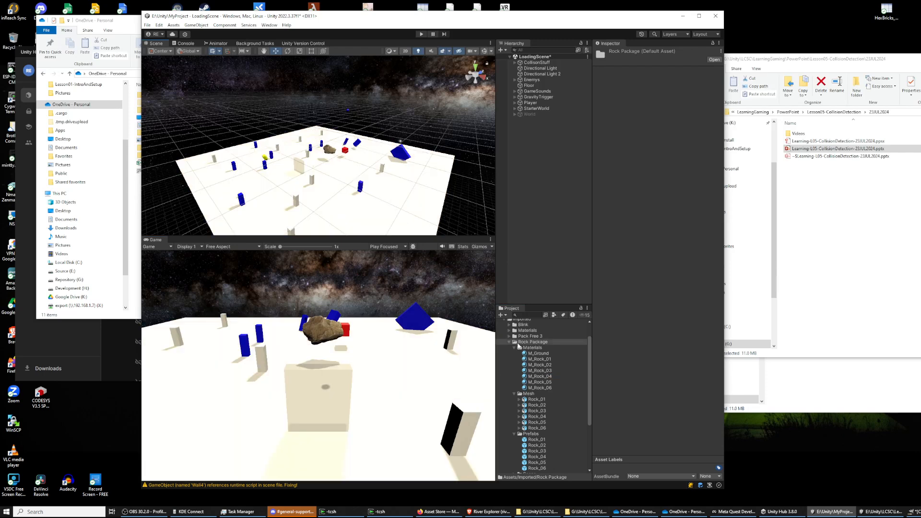
left_click_drag(537, 371, 405, 212)
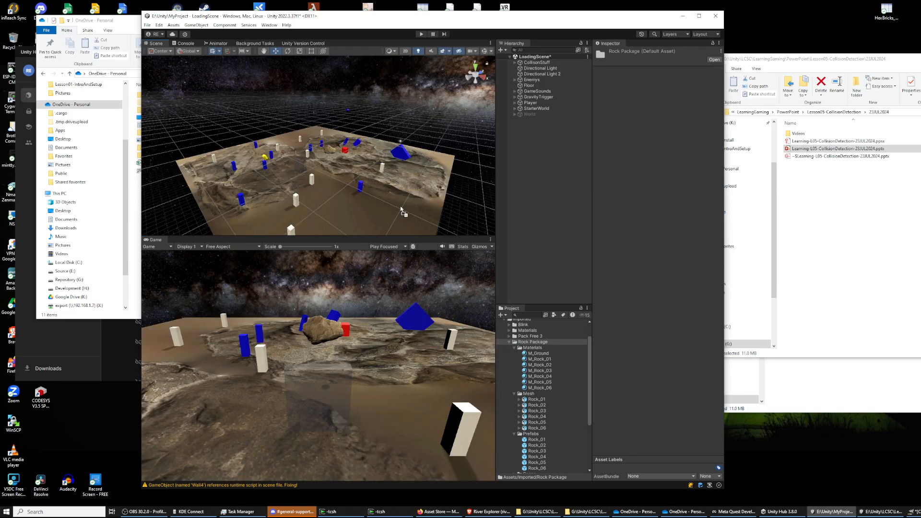
left_click(531, 363)
left_click_drag(531, 363, 372, 192)
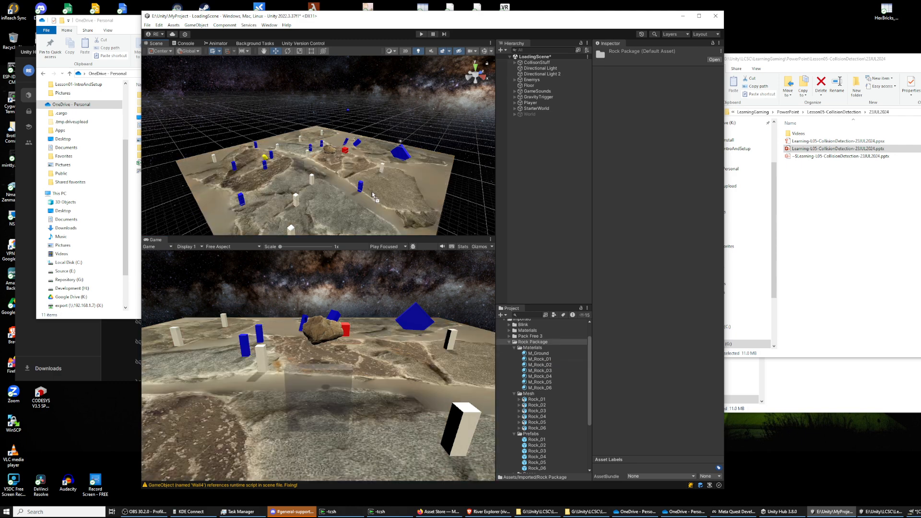
left_click_drag(533, 360, 382, 194)
left_click_drag(537, 354, 363, 204)
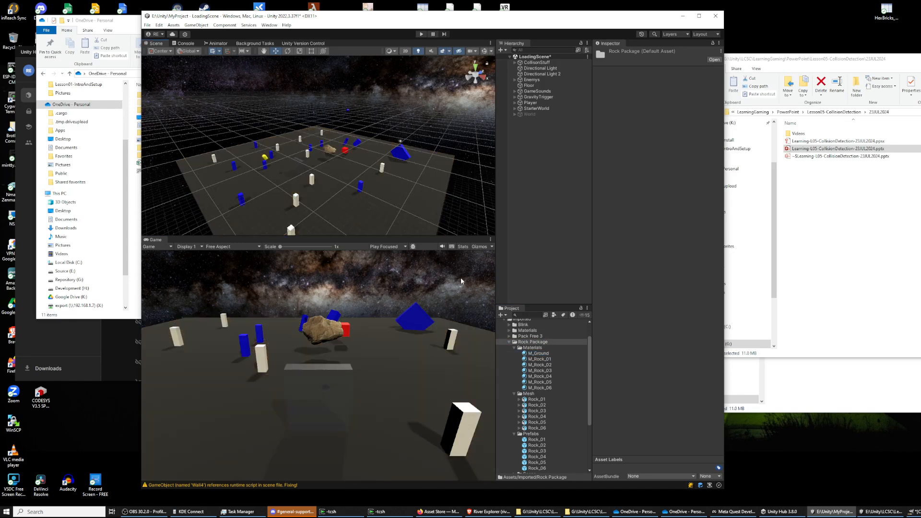
left_click_drag(531, 363, 390, 211)
left_click_drag(536, 375, 398, 220)
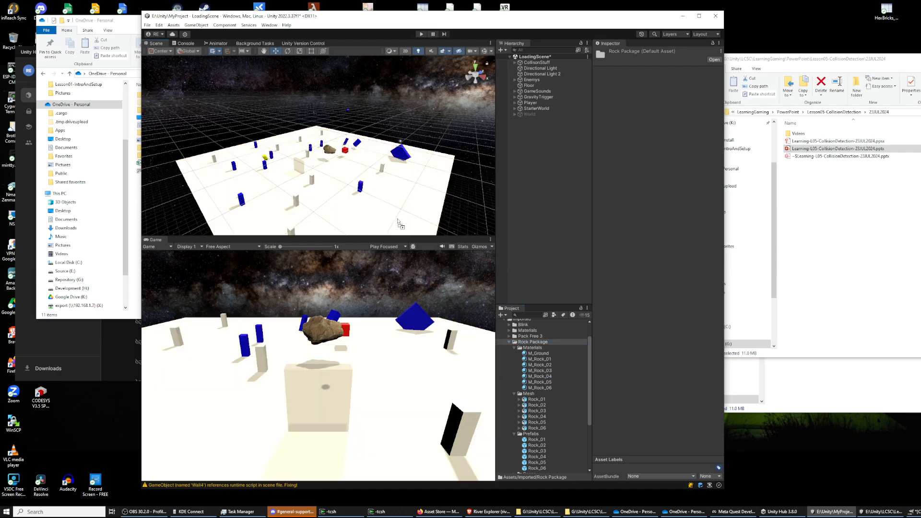
left_click_drag(540, 382, 402, 206)
left_click_drag(539, 393, 356, 196)
- Apply the brown M_Rock material with sandy channels to the floor and save LoadingScene
left_click_drag(538, 372, 393, 220)
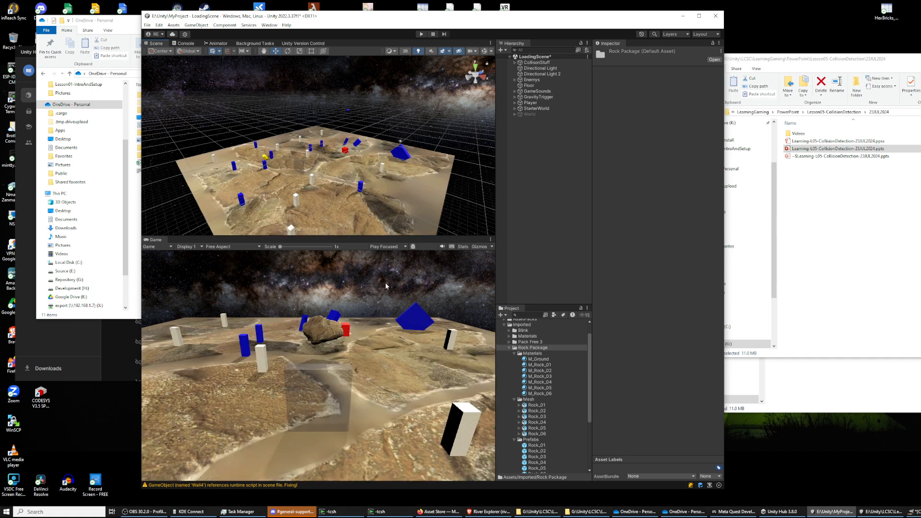
right_click_drag(335, 181, 370, 170)
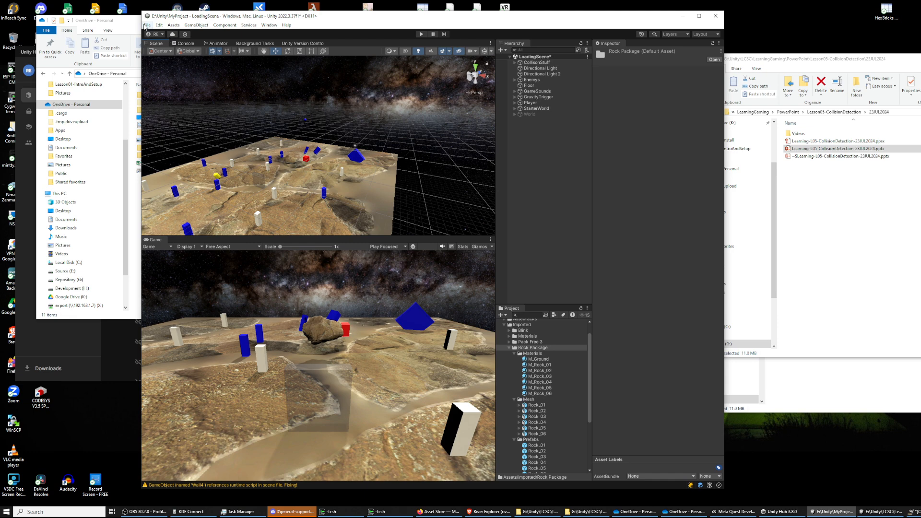
left_click(147, 25)
left_click(158, 59)
- Collapse the Rock Package folder and open the Unity Asset Store in the web browser
double_click(513, 348)
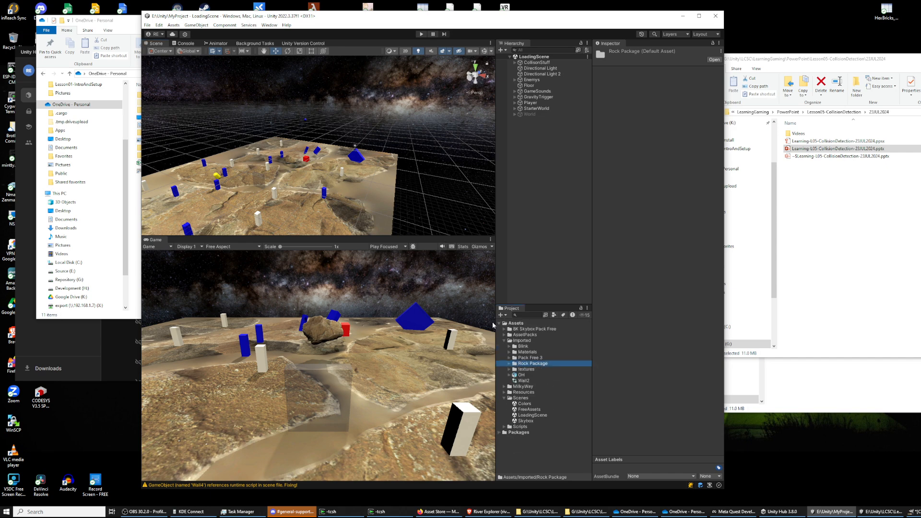
left_click(265, 26)
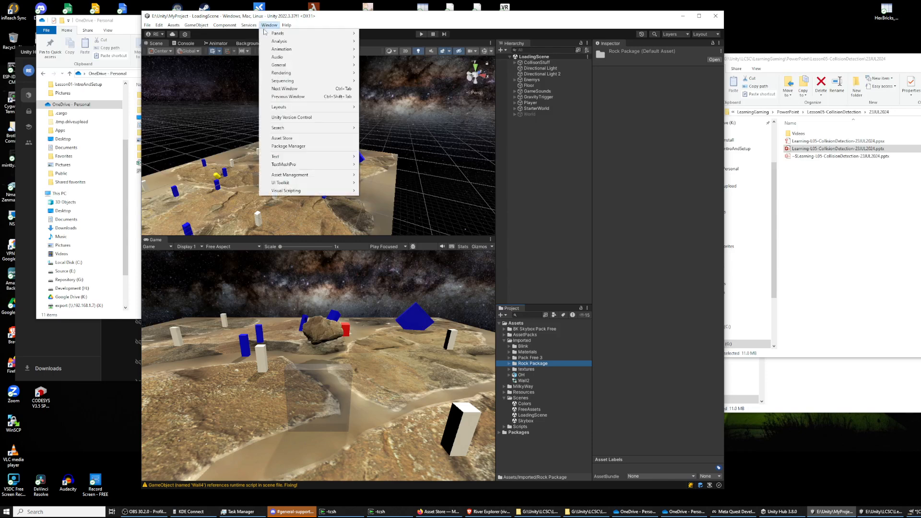
left_click(280, 139)
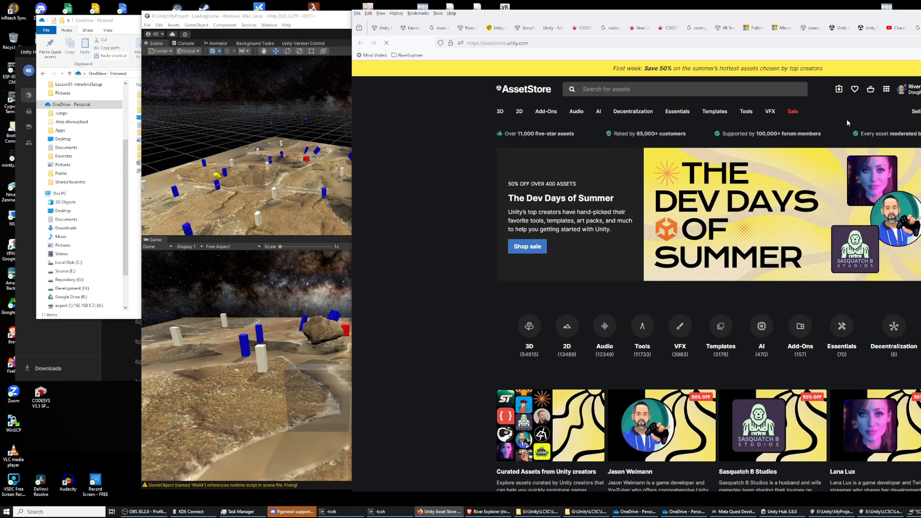
left_click_drag(822, 17, 658, 23)
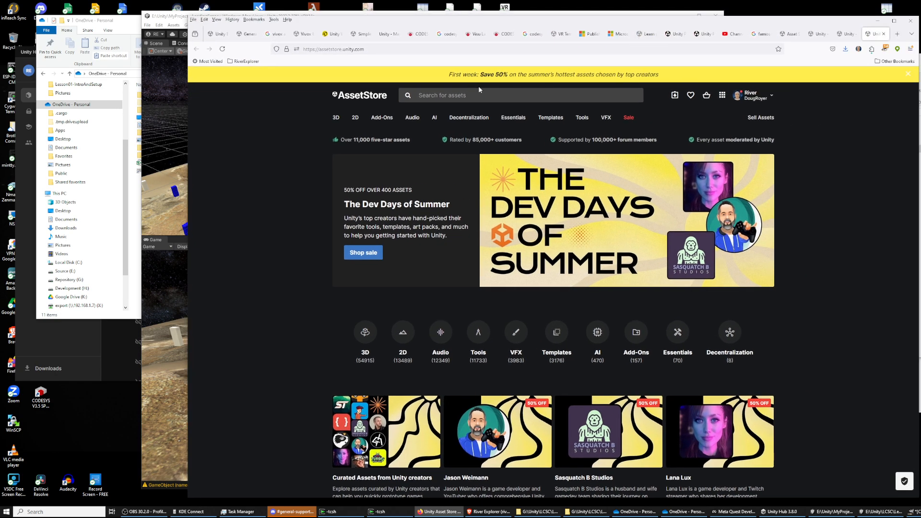
- Search the Asset Store for "tree" and restrict the results to free assets
left_click(458, 94)
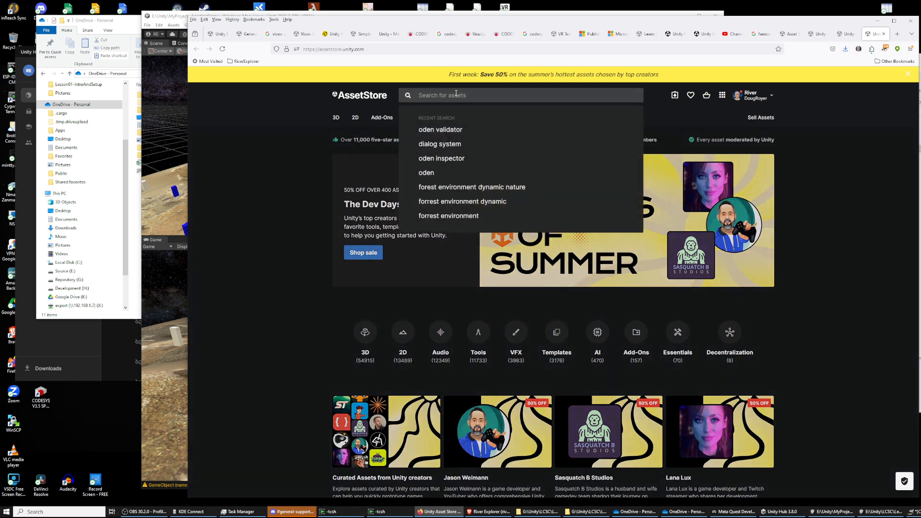
type("tree")
key("Return")
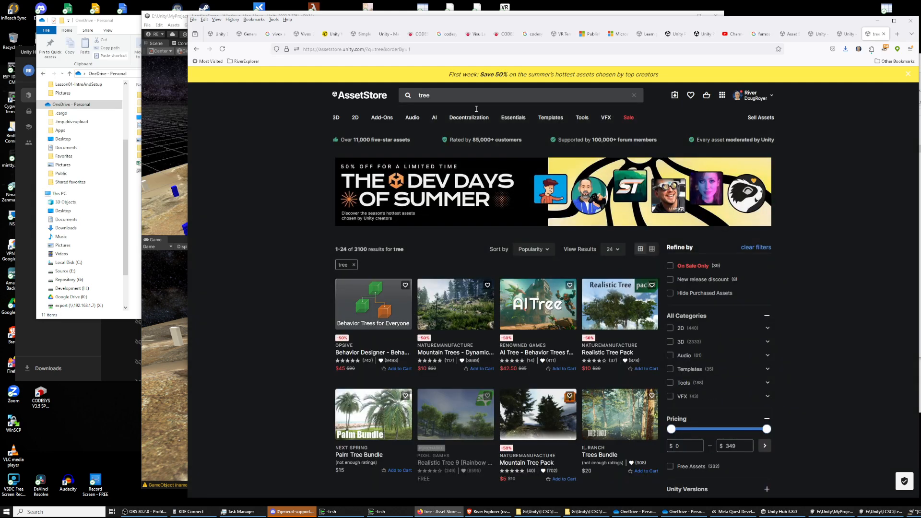
scroll(695, 357, "down", 3)
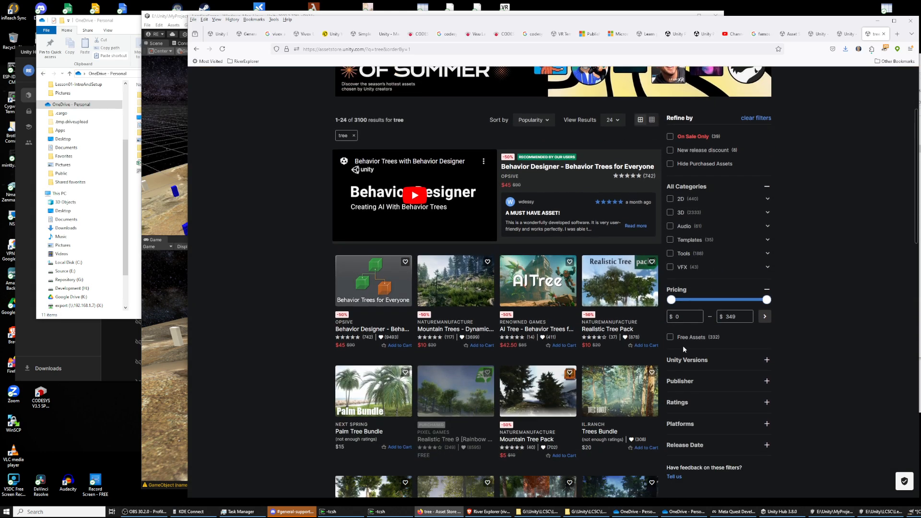
left_click(670, 337)
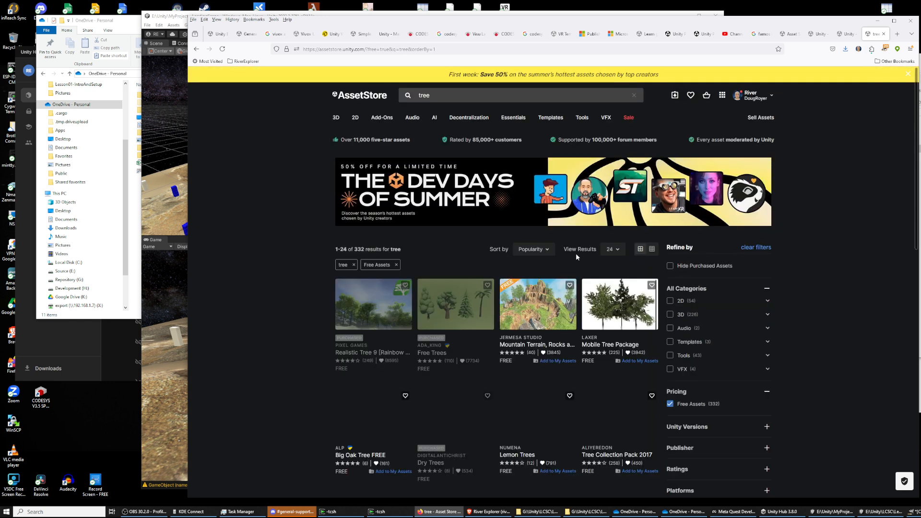
scroll(315, 272, "down", 2)
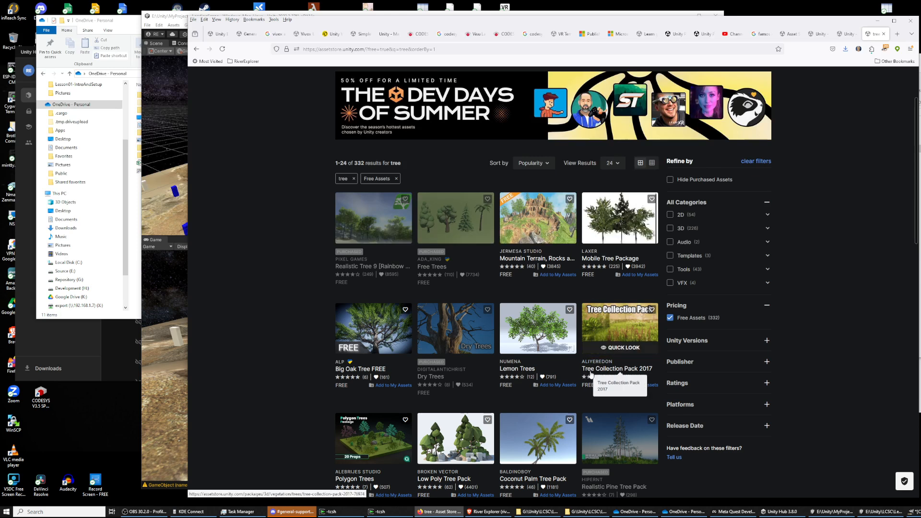
- Open the quick look of Tree Collection Pack 2017, skim through its preview video with sound on, and close it
left_click(622, 347)
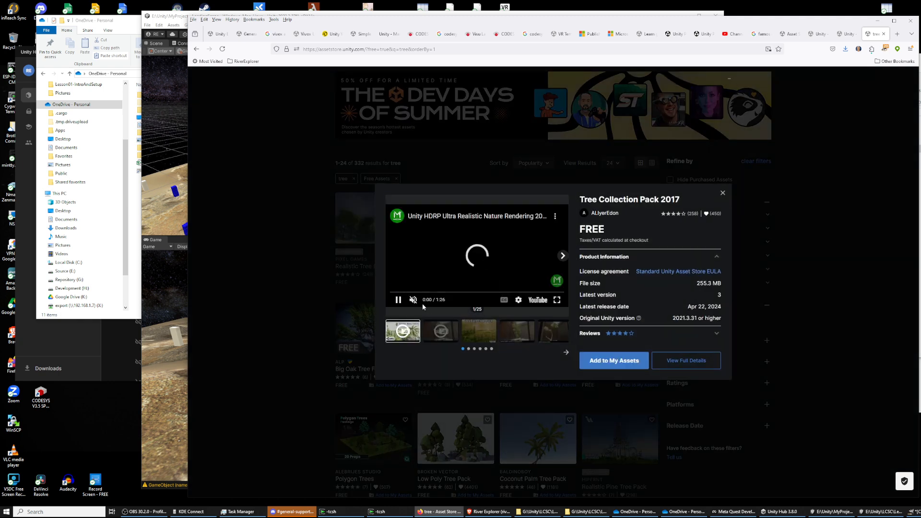
left_click(411, 300)
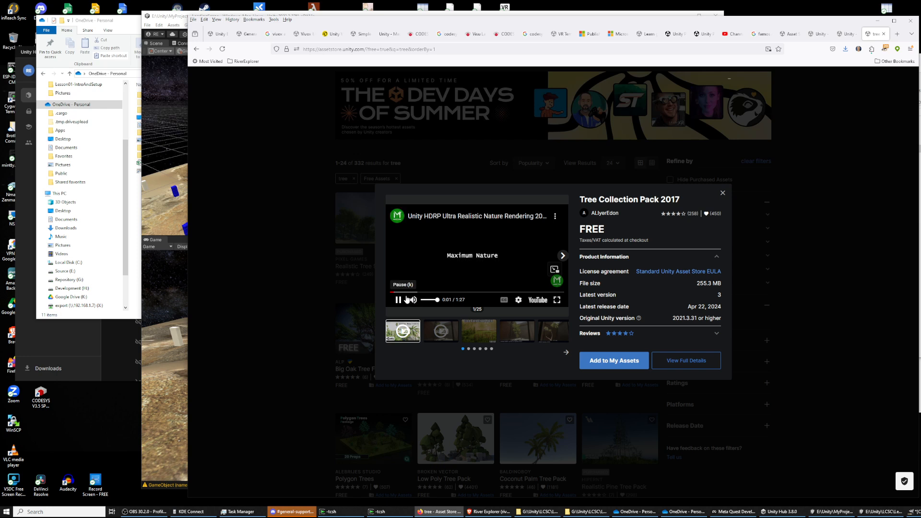
left_click(406, 292)
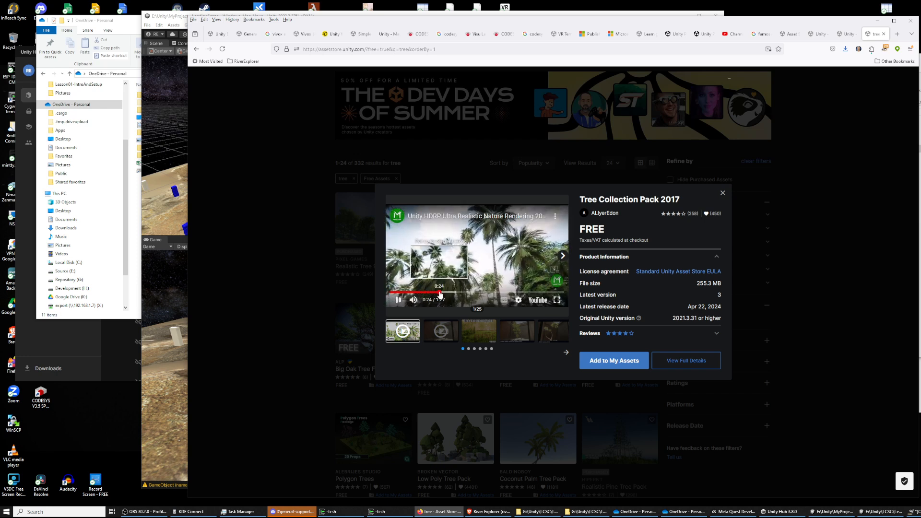
left_click(462, 292)
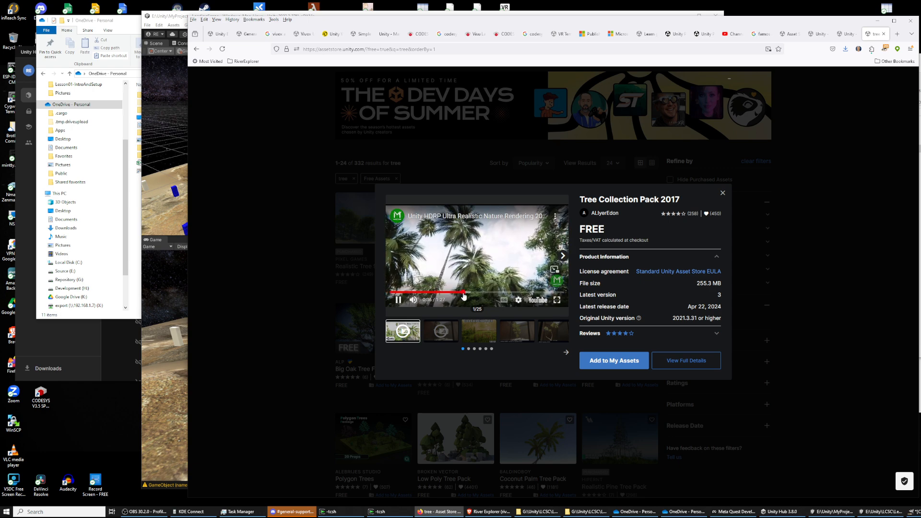
left_click(721, 194)
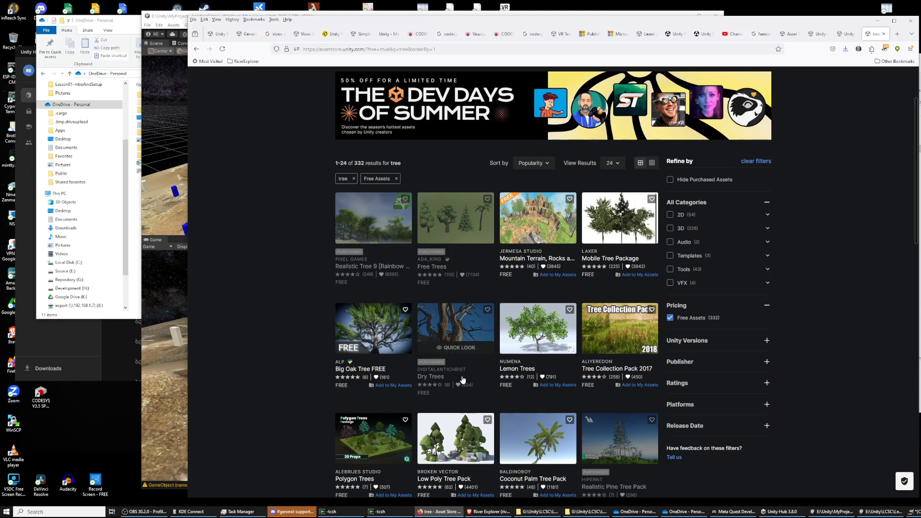
- Open the quick look of Big Oak Tree FREE to view its images and product information, and close it
scroll(445, 281, "down", 3)
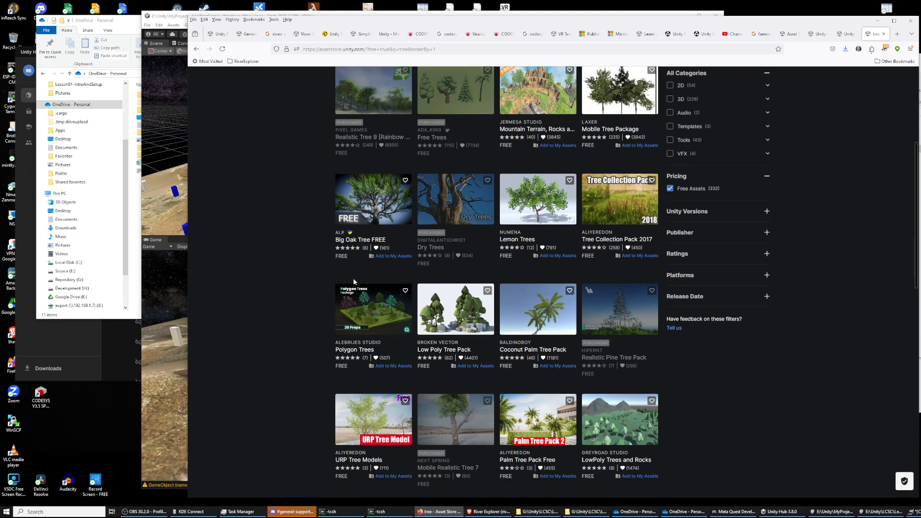
mouse_move(358, 247)
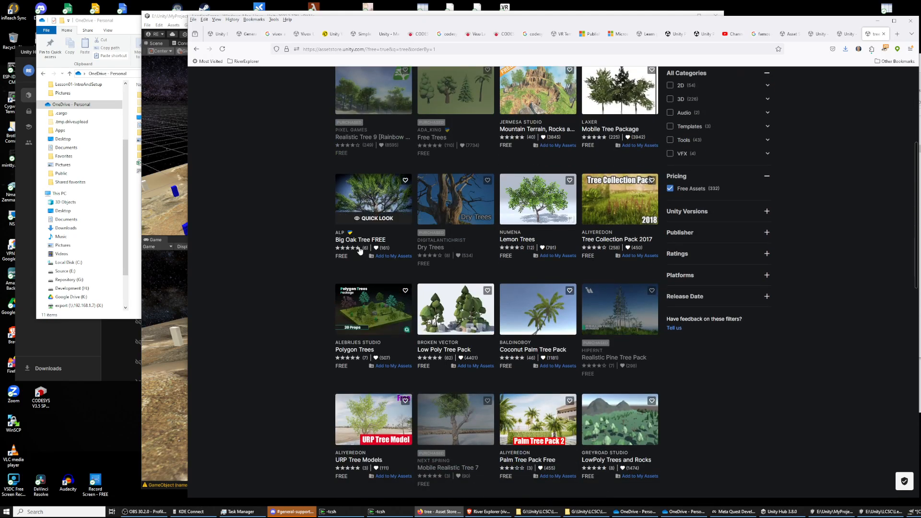
left_click(367, 219)
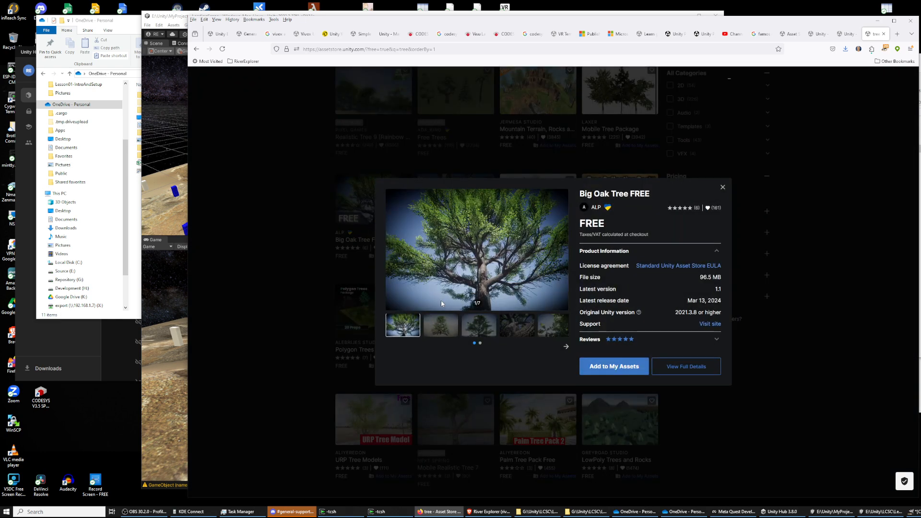
left_click(722, 187)
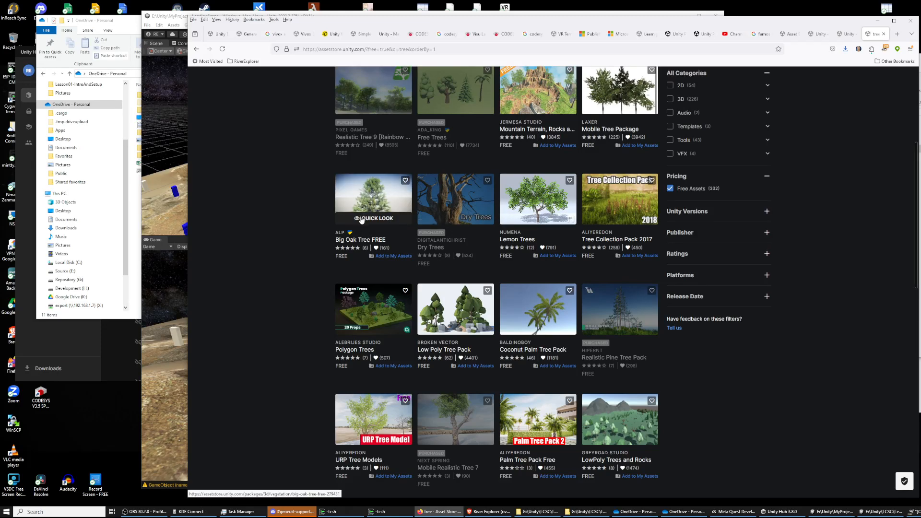
- Open the Big Oak Tree FREE page in a new browser tab and review its render pipeline compatibility and description
right_click(352, 238)
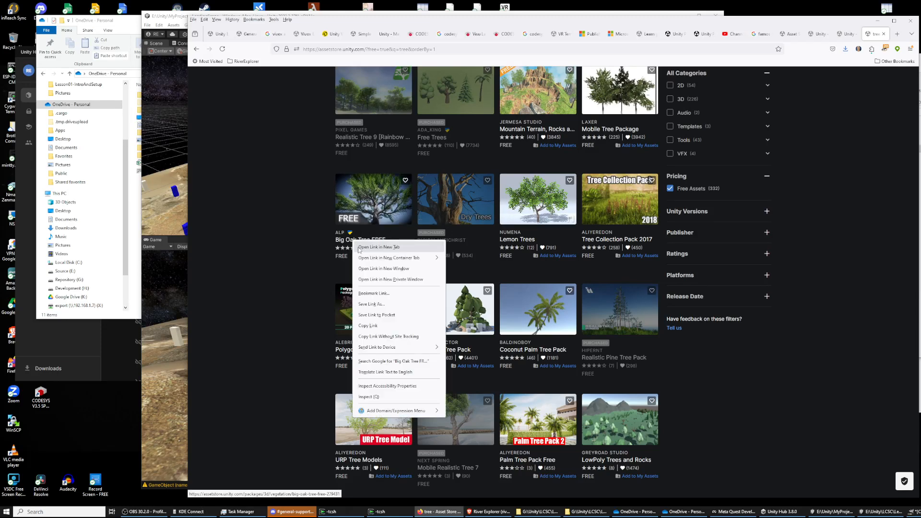
left_click(360, 249)
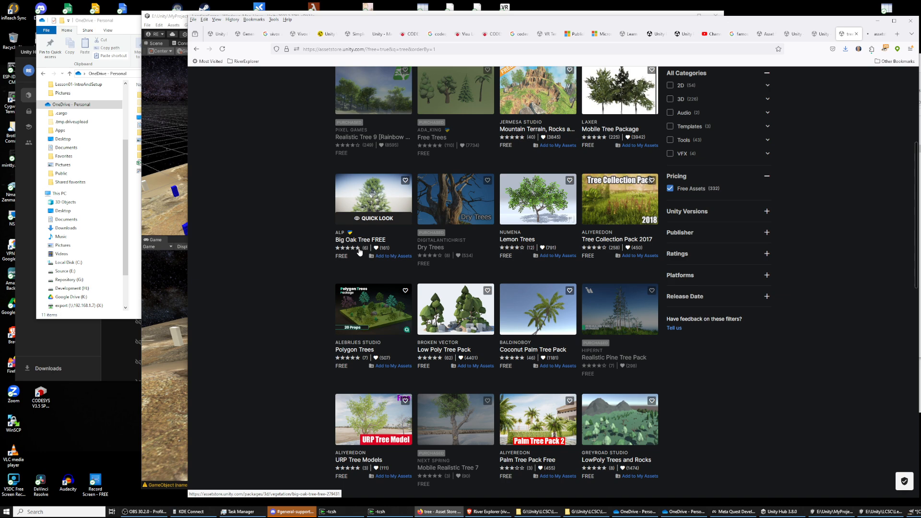
left_click(875, 35)
scroll(293, 276, "down", 5)
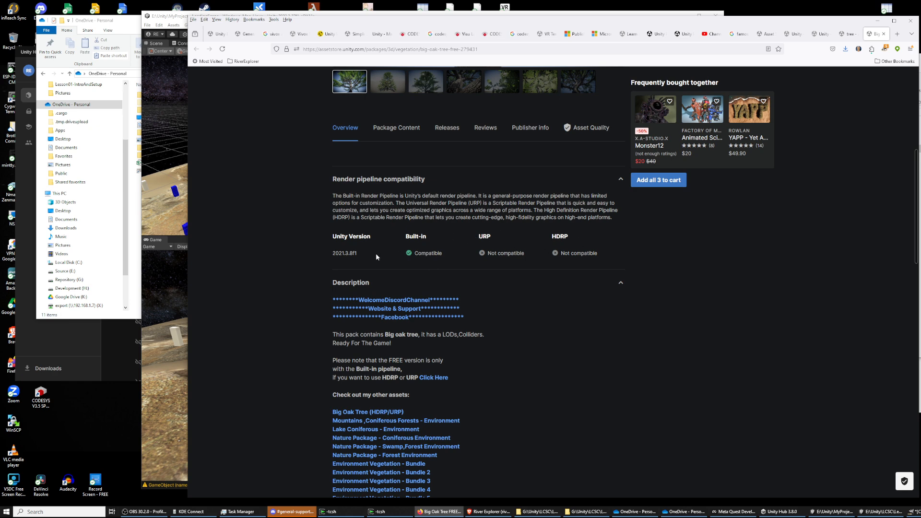
scroll(376, 257, "down", 5)
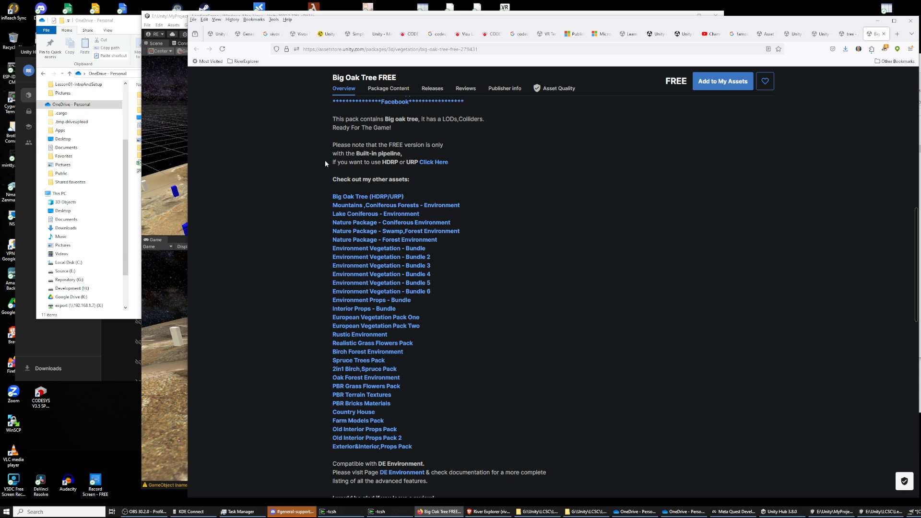
scroll(544, 124, "up", 3)
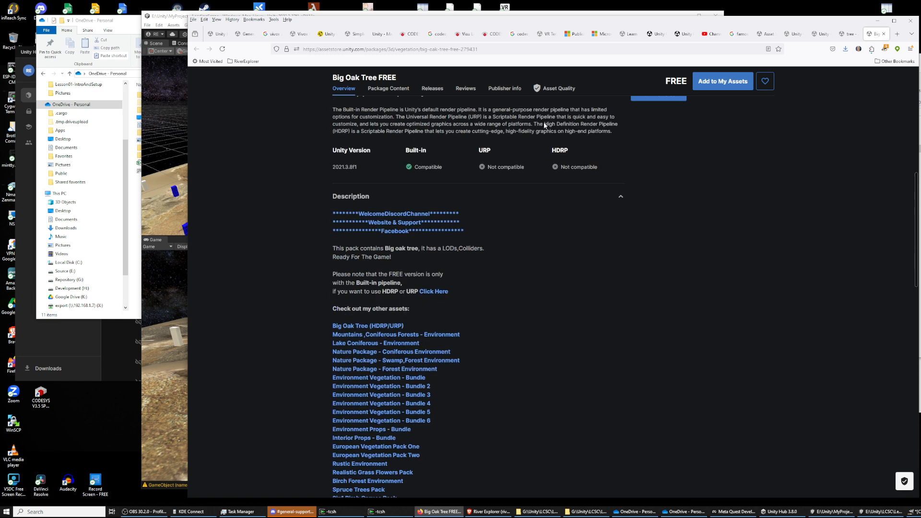
scroll(317, 205, "down", 8)
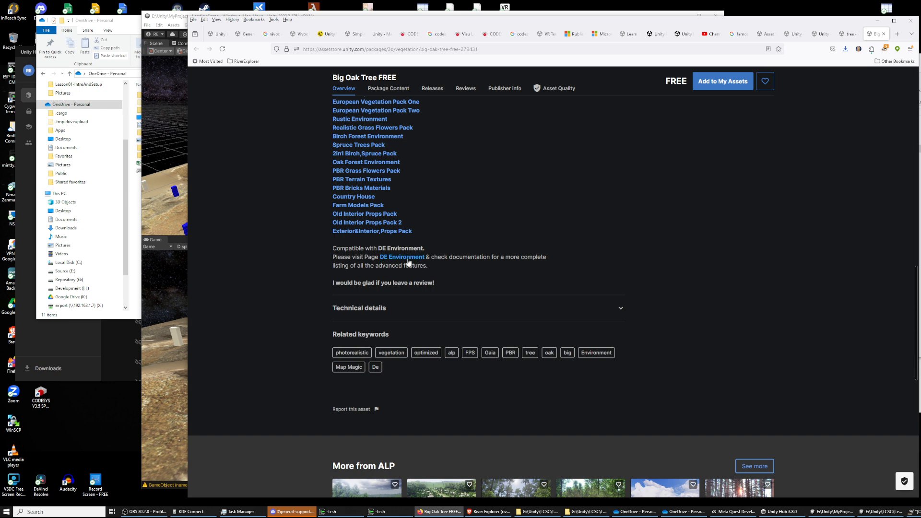
- Examine the package content of Big Oak Tree FREE, expanding its Shaders, Scenes, Prefabs and PostProfile folders
scroll(458, 253, "up", 8)
scroll(451, 245, "up", 1)
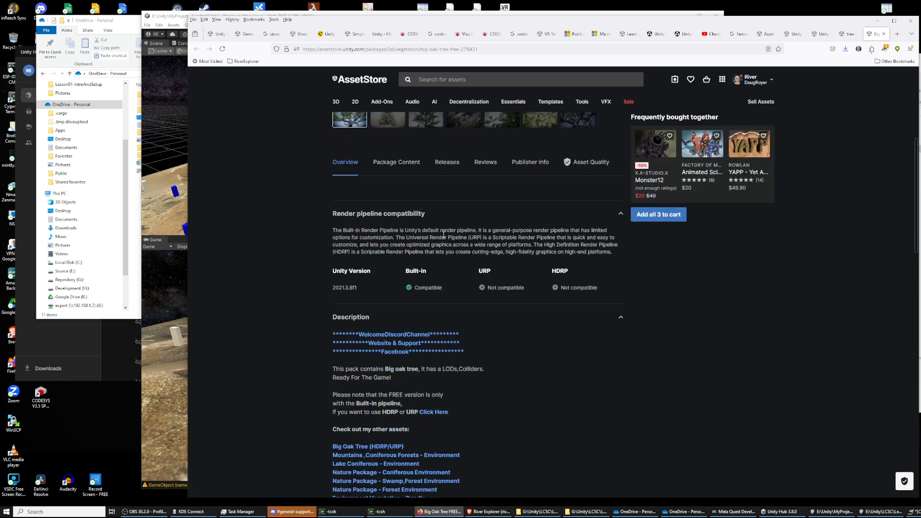
left_click(390, 163)
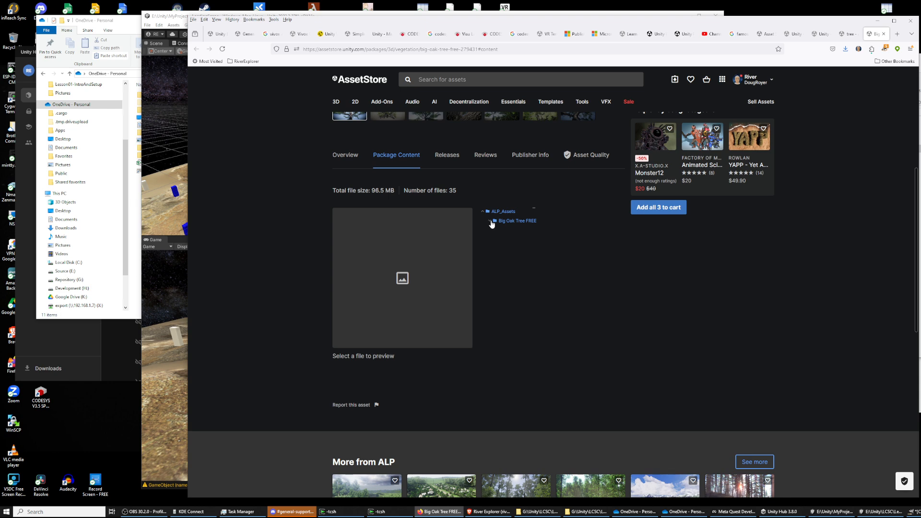
left_click(490, 221)
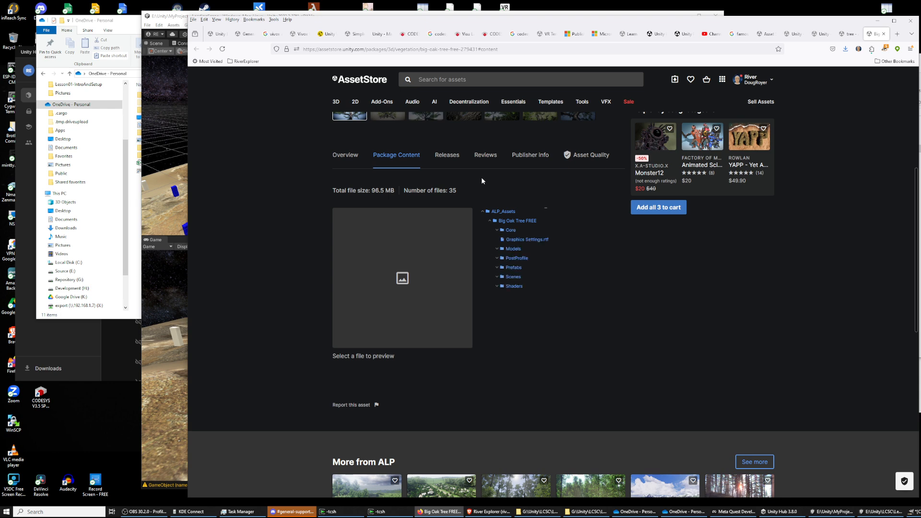
left_click(496, 286)
left_click(498, 276)
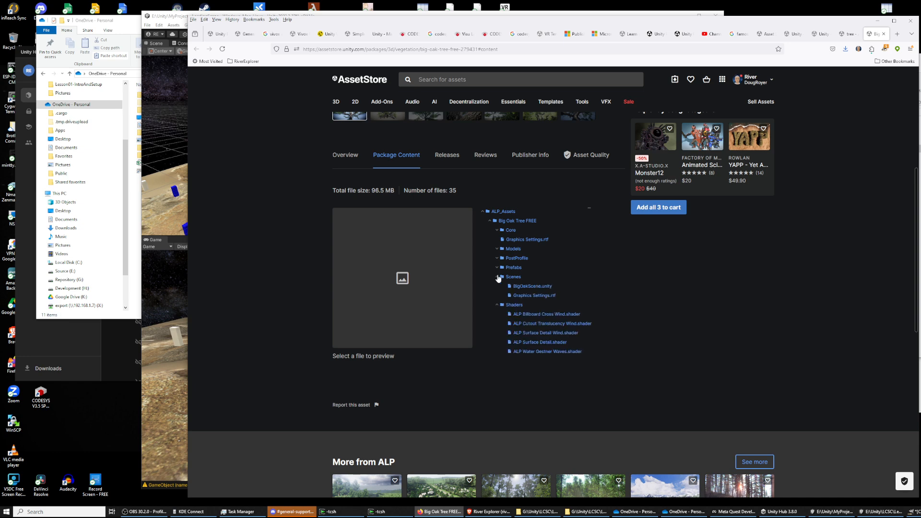
left_click(498, 267)
left_click(497, 261)
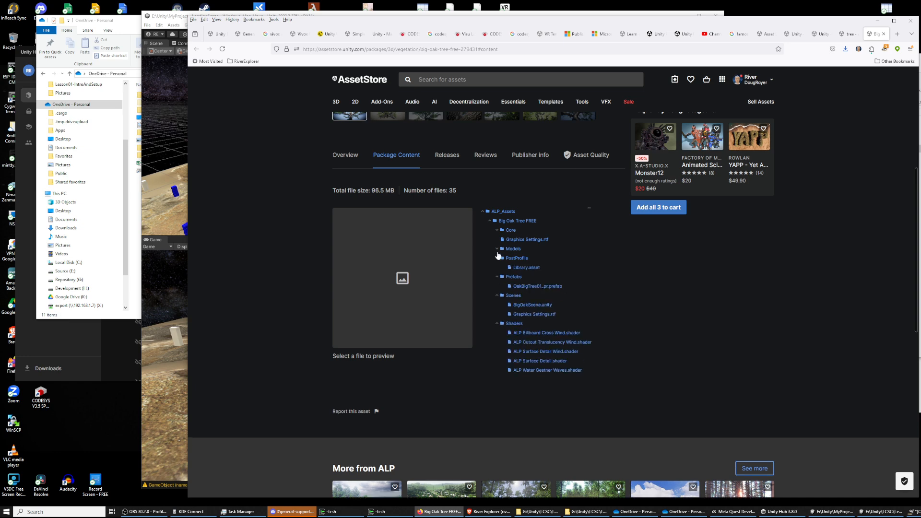
- Review the releases, user reviews, publisher info and asset quality sections of Big Oak Tree FREE
left_click(455, 160)
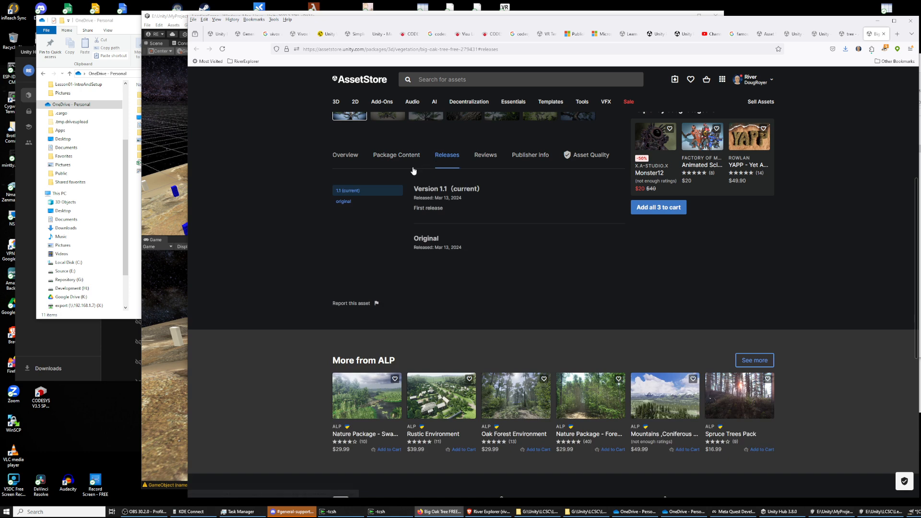
left_click(480, 159)
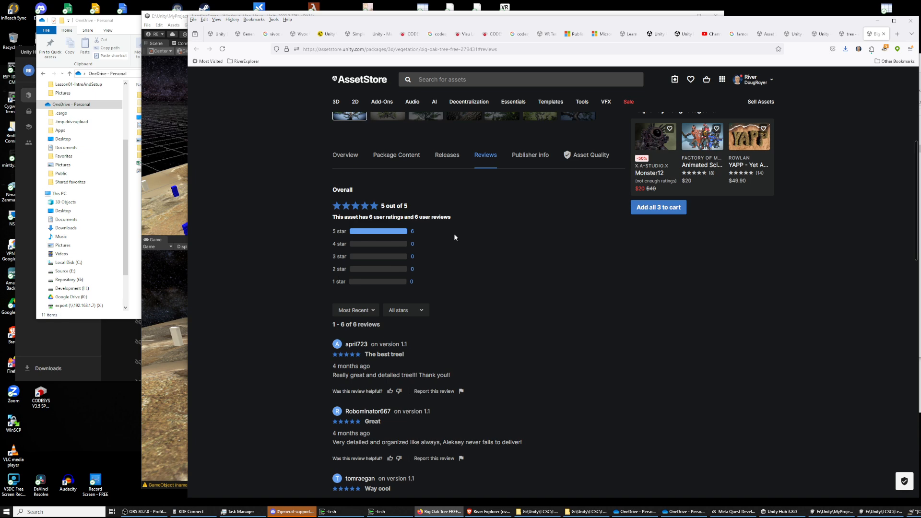
scroll(454, 235, "down", 4)
scroll(455, 236, "up", 10)
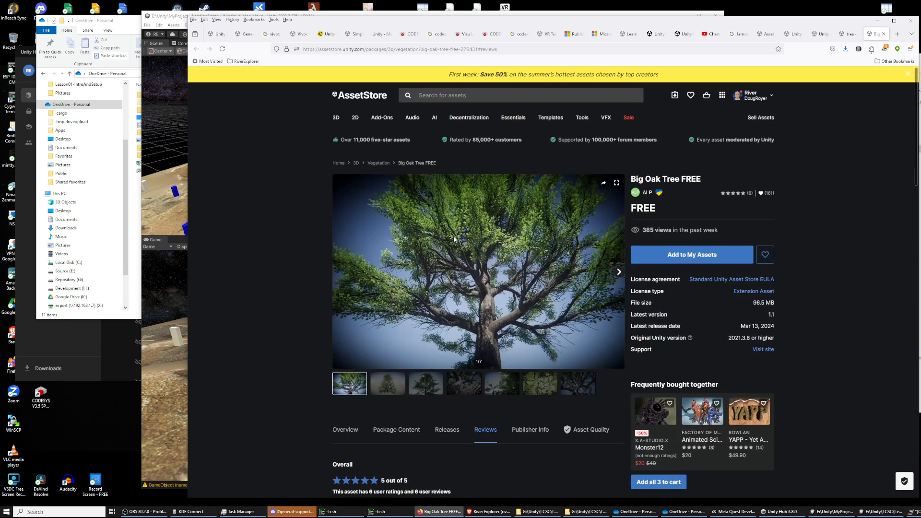
scroll(513, 227, "down", 4)
left_click(530, 216)
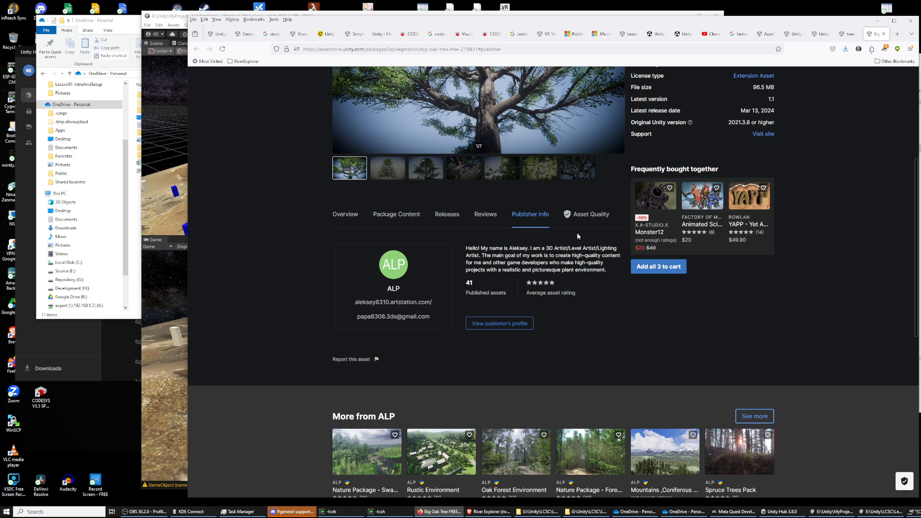
left_click(586, 218)
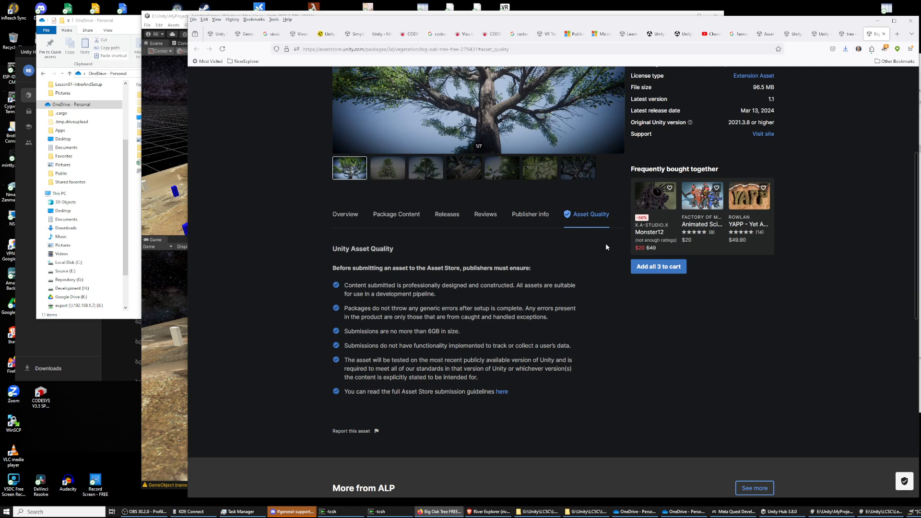
- Open the profile of the publisher ALP, browse both pages of its published assets, and close the profile
left_click(515, 224)
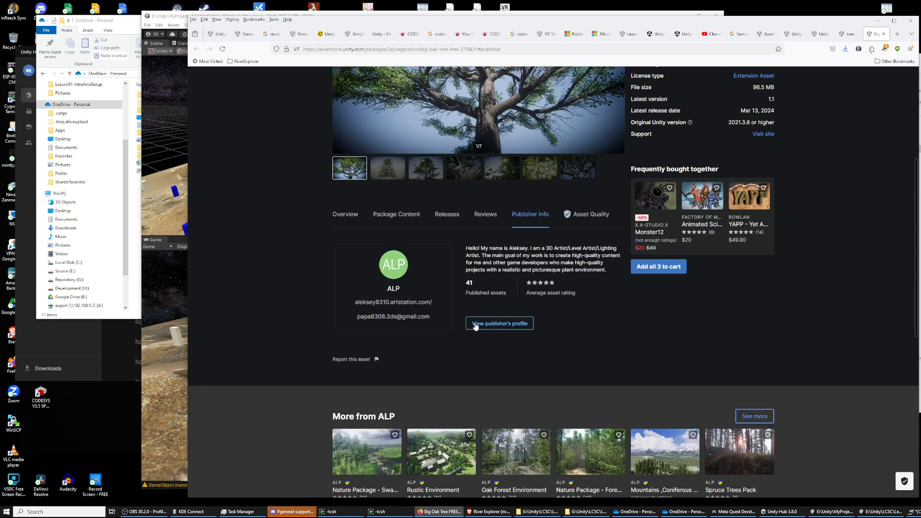
left_click(476, 323)
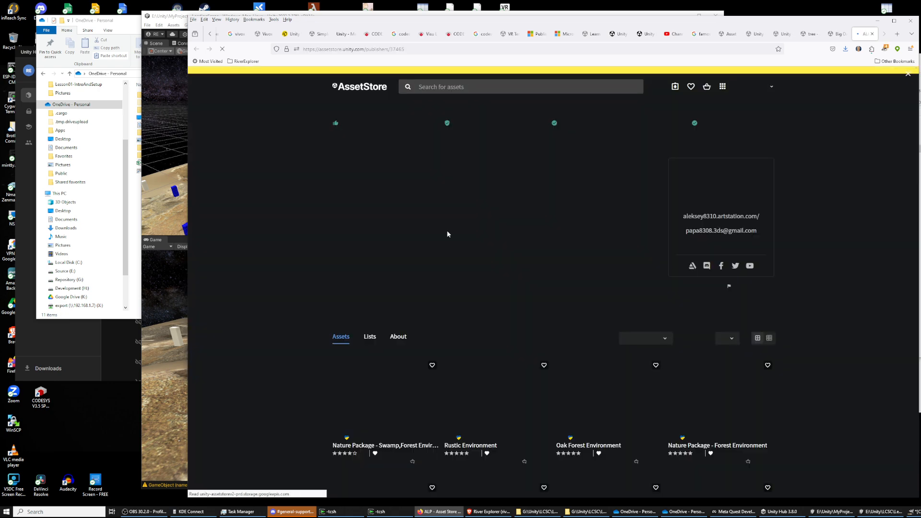
scroll(307, 239, "down", 3)
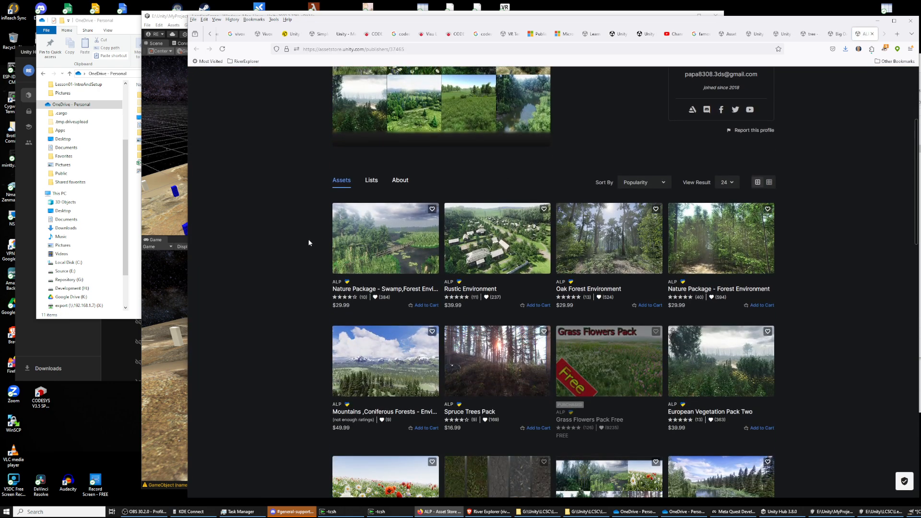
scroll(310, 236, "up", 1)
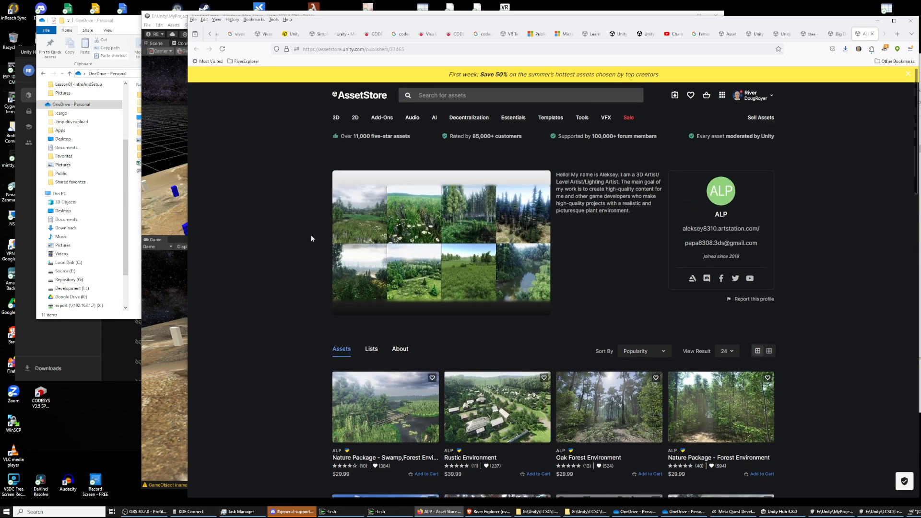
scroll(311, 238, "down", 4)
scroll(313, 239, "down", 6)
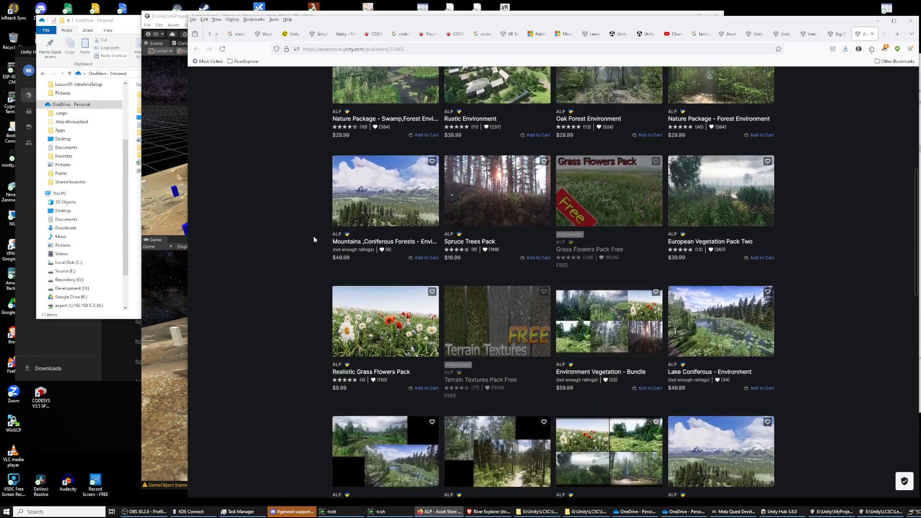
scroll(314, 236, "down", 5)
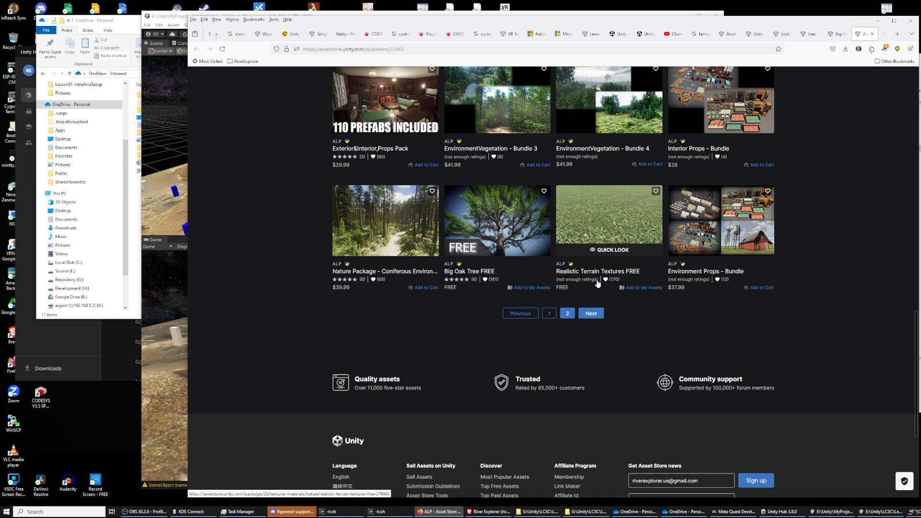
left_click(588, 314)
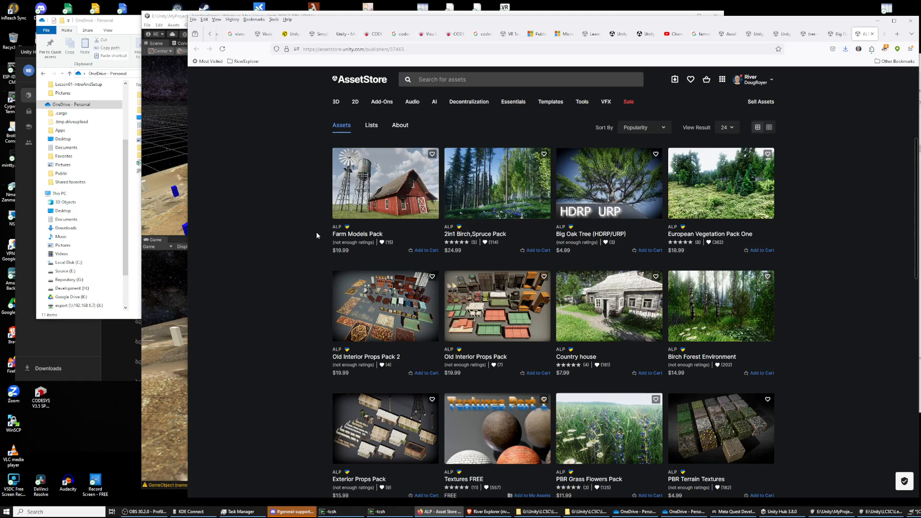
scroll(306, 234, "down", 4)
scroll(306, 234, "down", 4)
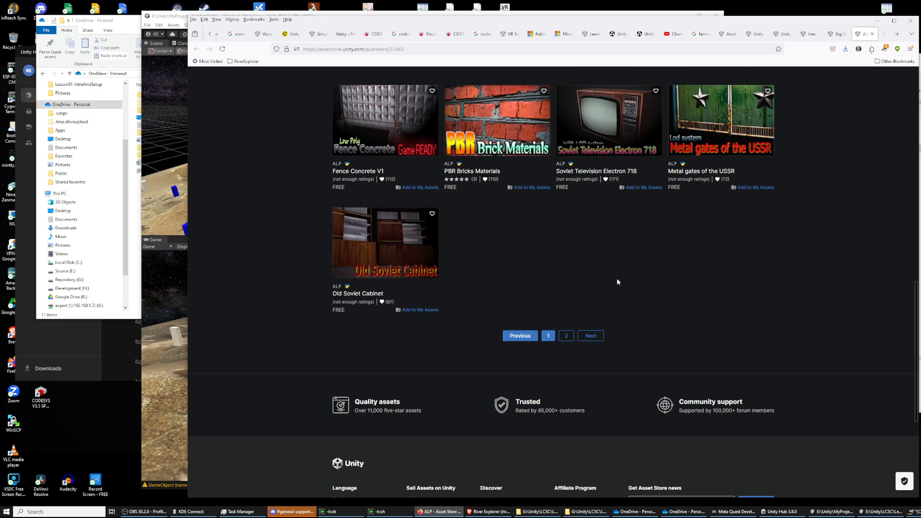
scroll(616, 281, "up", 5)
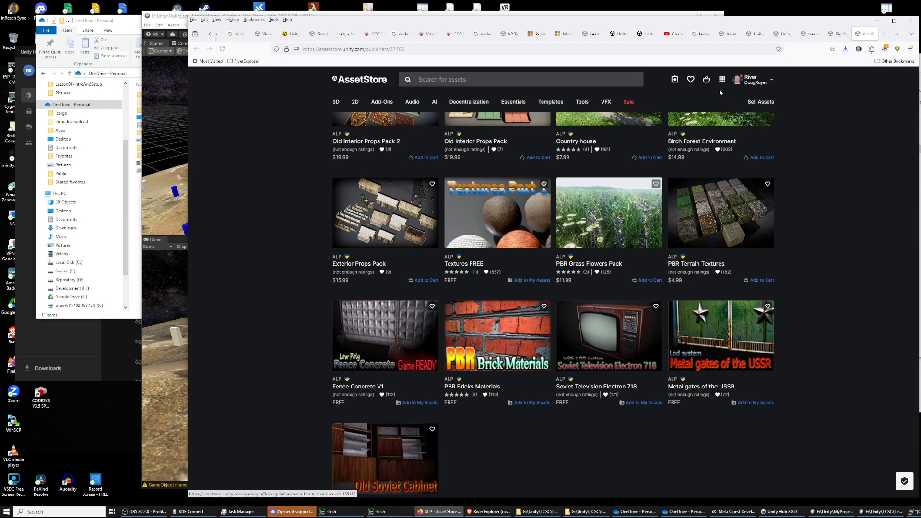
left_click(871, 34)
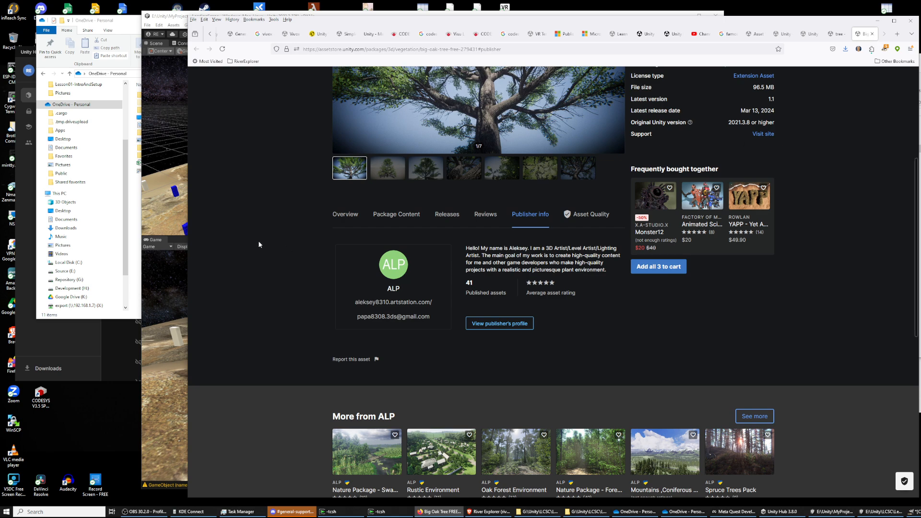
- Close the Big Oak Tree FREE page and return to the start of the free tree search results
scroll(263, 231, "up", 5)
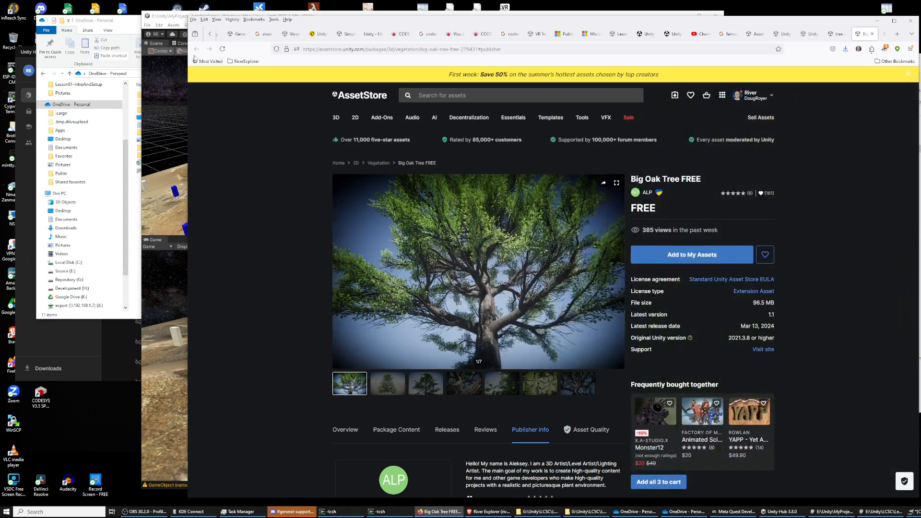
left_click(837, 33)
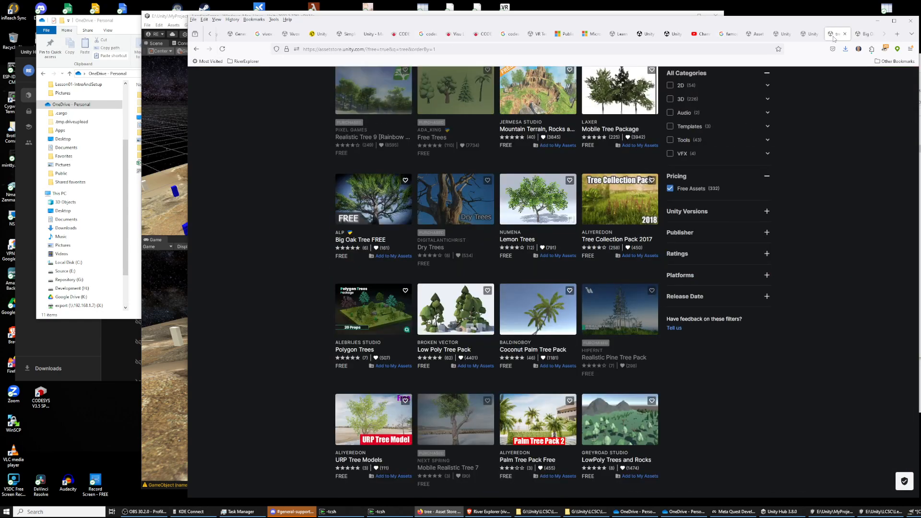
left_click(863, 34)
left_click(872, 34)
scroll(293, 296, "up", 5)
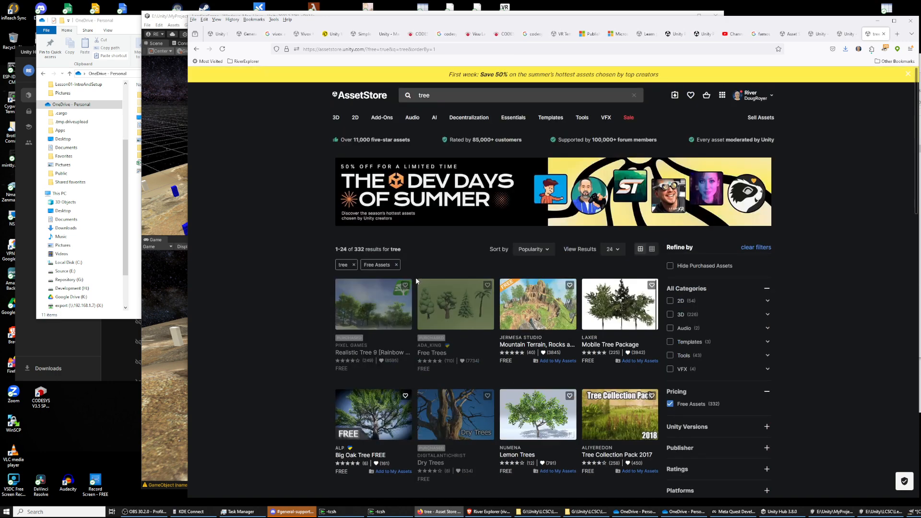
- Open the quick look of Mobile Tree Package and view its preview images
scroll(292, 294, "down", 3)
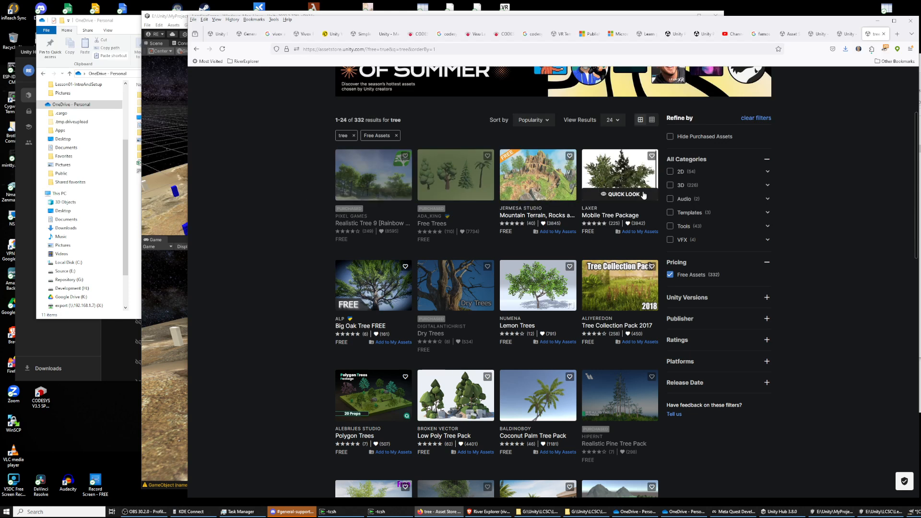
left_click(640, 195)
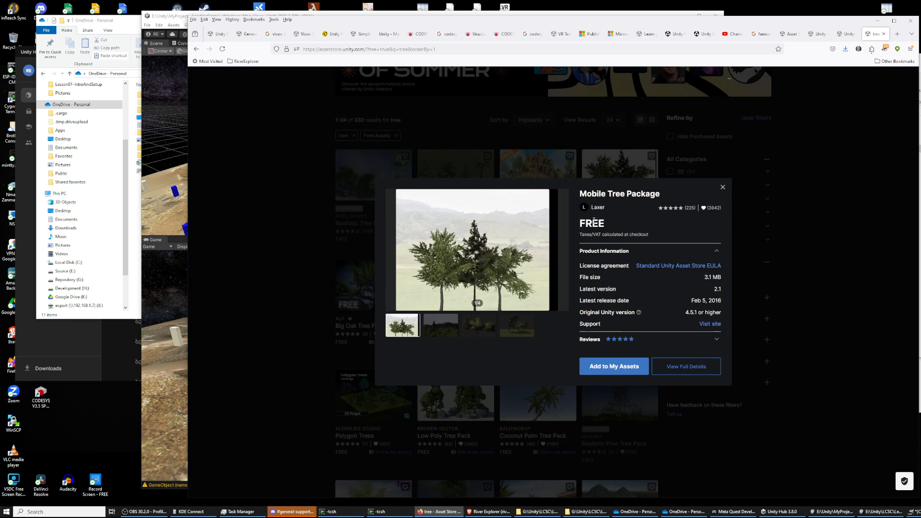
left_click(441, 322)
left_click(477, 327)
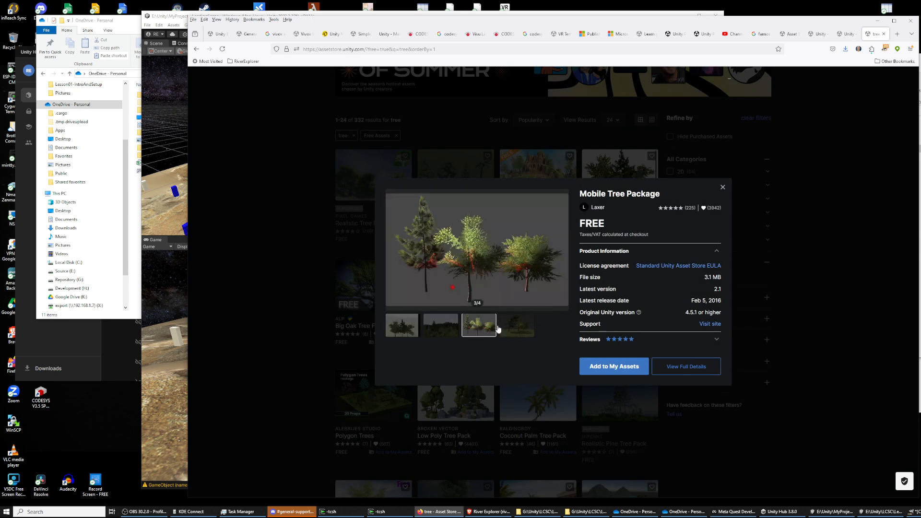
- Add Mobile Tree Package to My Assets, accept the terms of service, and open the package in Unity
left_click(597, 367)
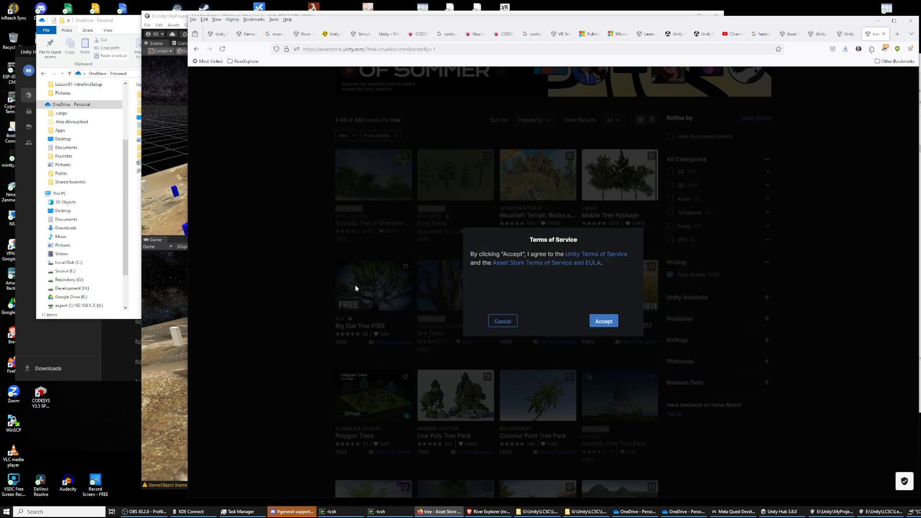
left_click(601, 326)
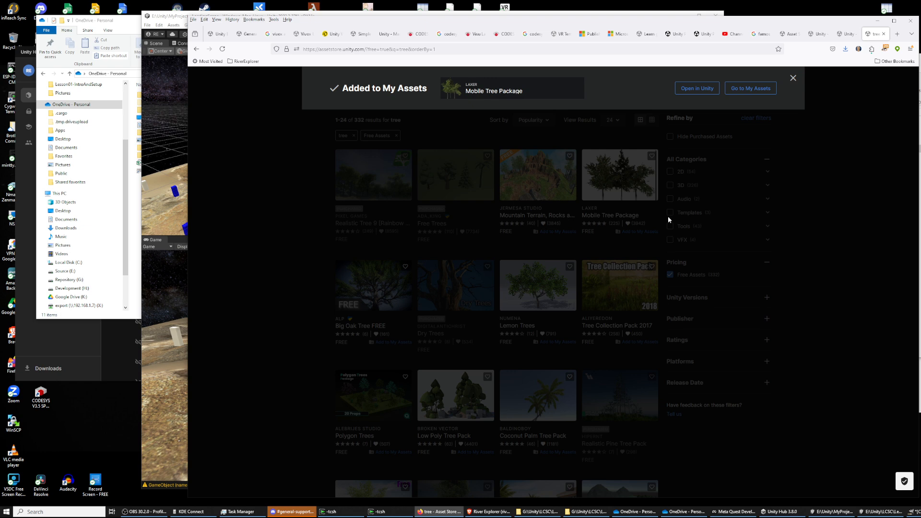
left_click(697, 88)
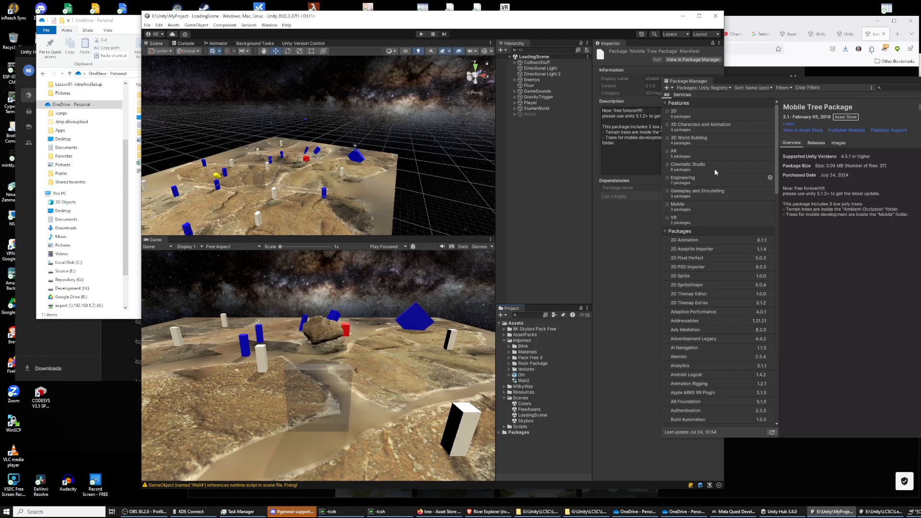
- Open the Asset Store website from the Unity editor, search for "tree", and browse the results
left_click(269, 25)
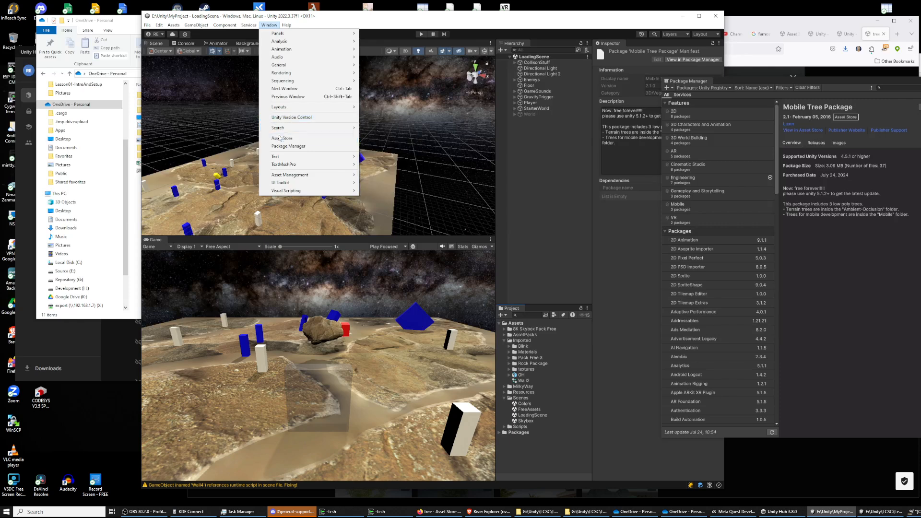
left_click(280, 118)
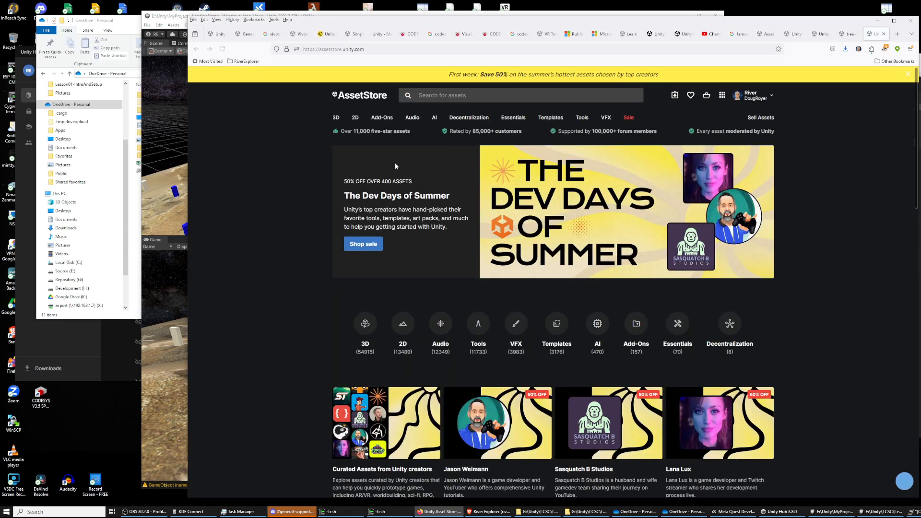
left_click(434, 95)
left_click(424, 130)
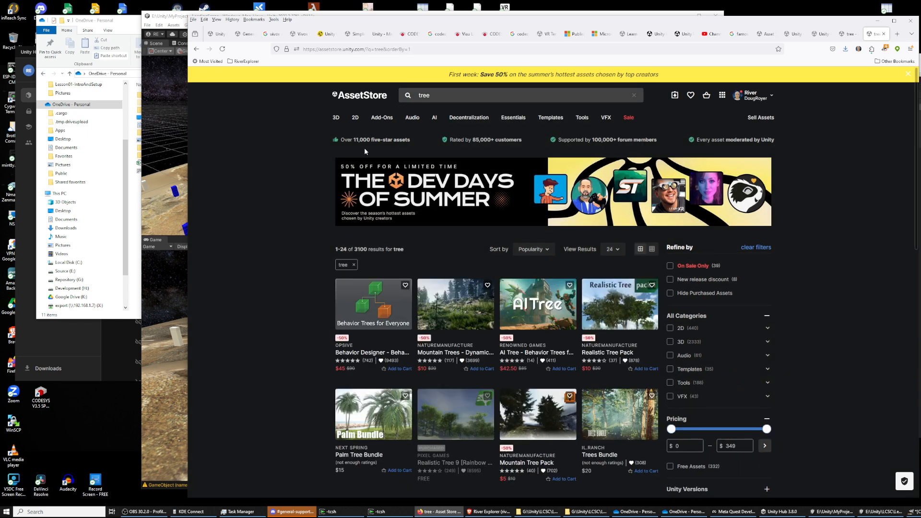
mouse_move(348, 197)
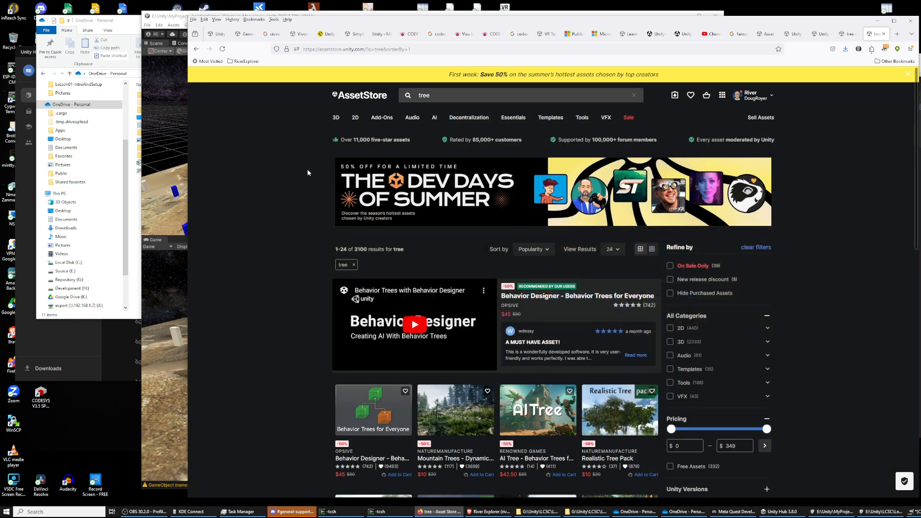
scroll(307, 172, "down", 2)
scroll(307, 172, "down", 3)
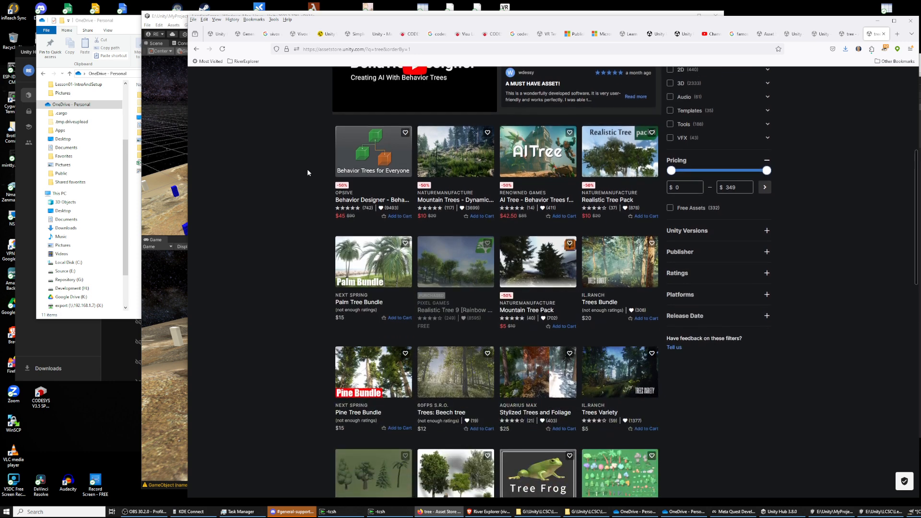
scroll(307, 172, "down", 4)
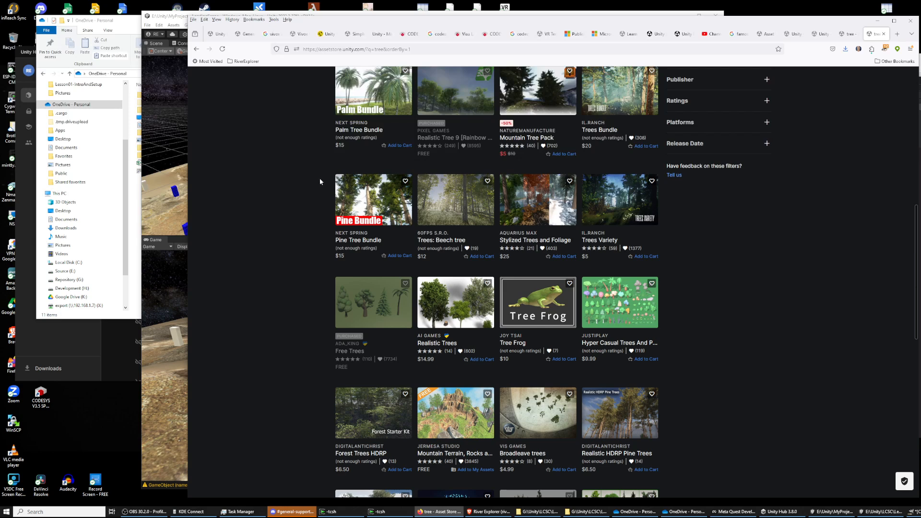
- Filter the "tree" search results to free assets and browse the listed packages
scroll(646, 155, "up", 3)
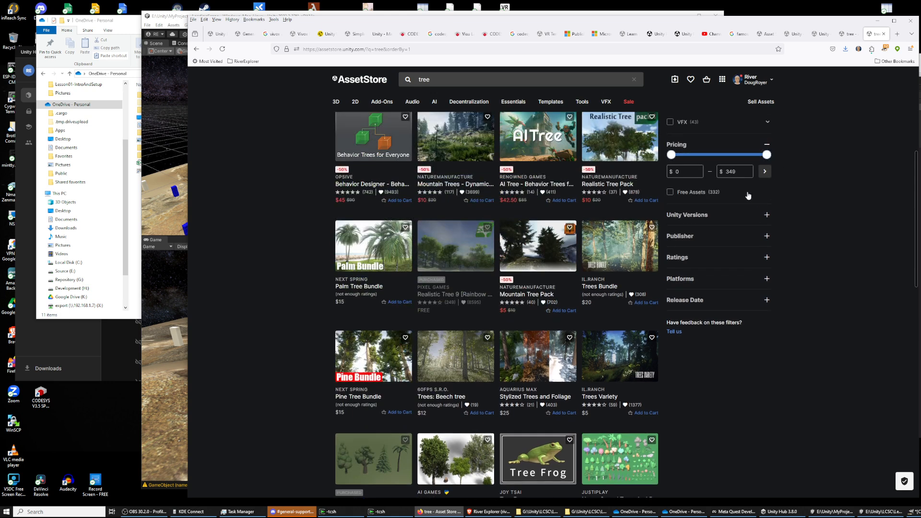
left_click(670, 193)
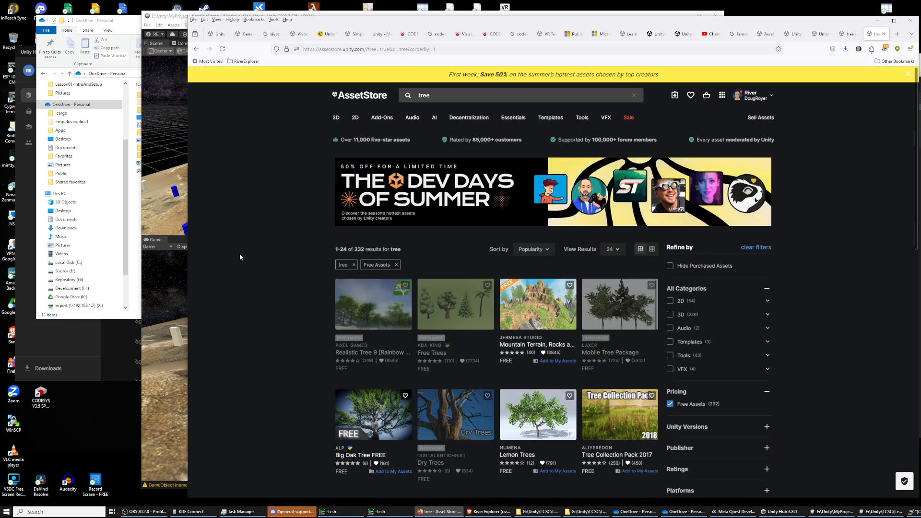
scroll(249, 252, "down", 2)
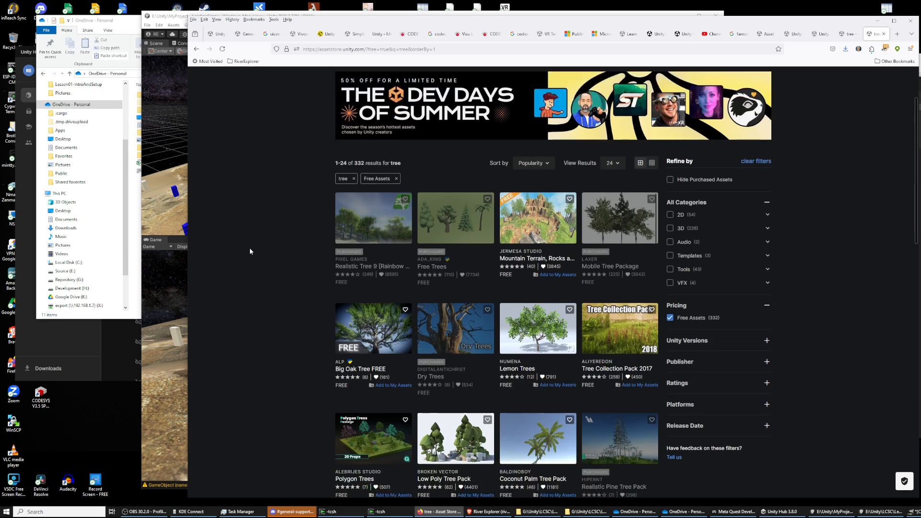
scroll(250, 251, "down", 3)
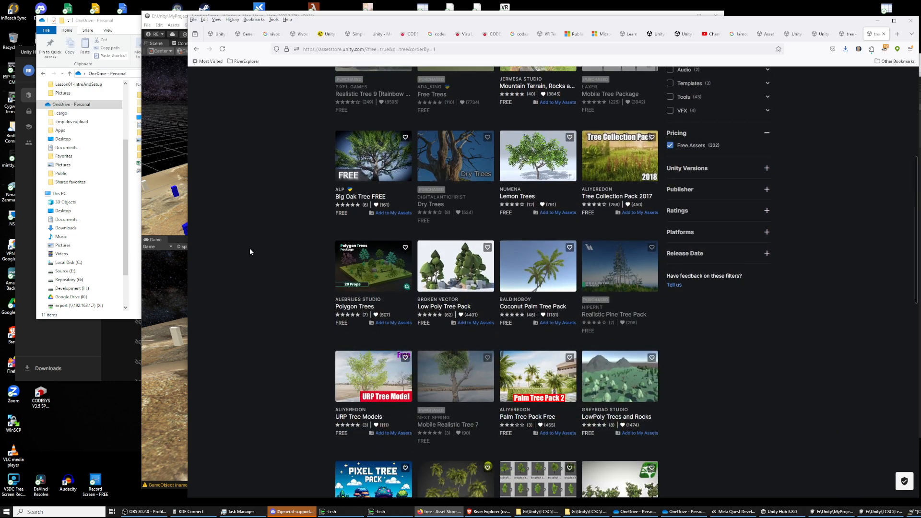
scroll(250, 251, "down", 3)
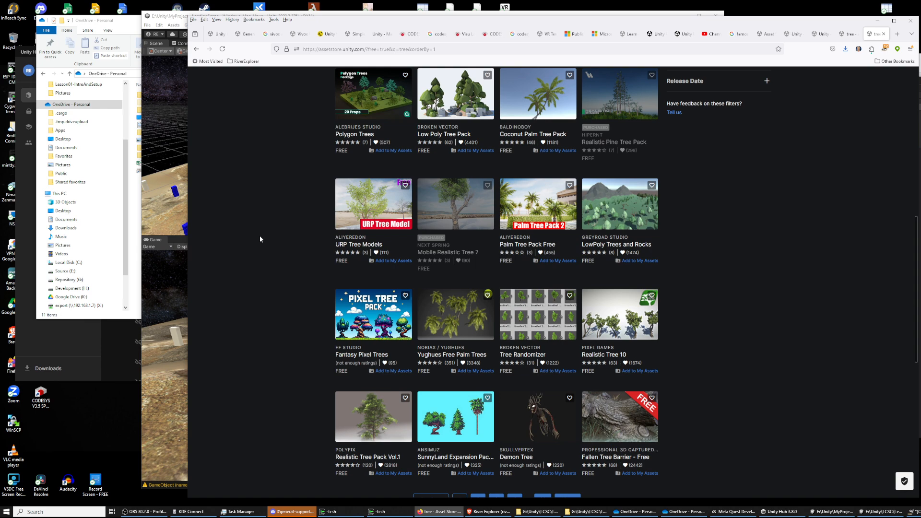
scroll(570, 235, "up", 2)
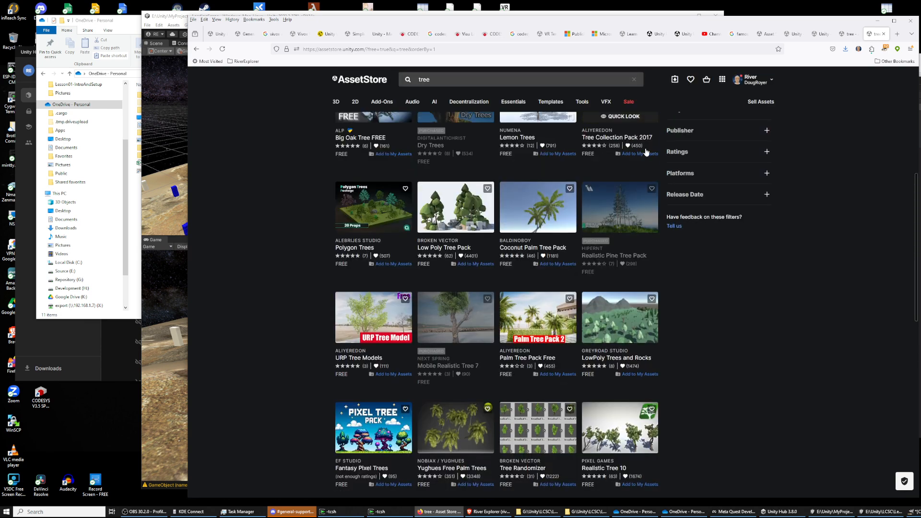
scroll(576, 235, "up", 5)
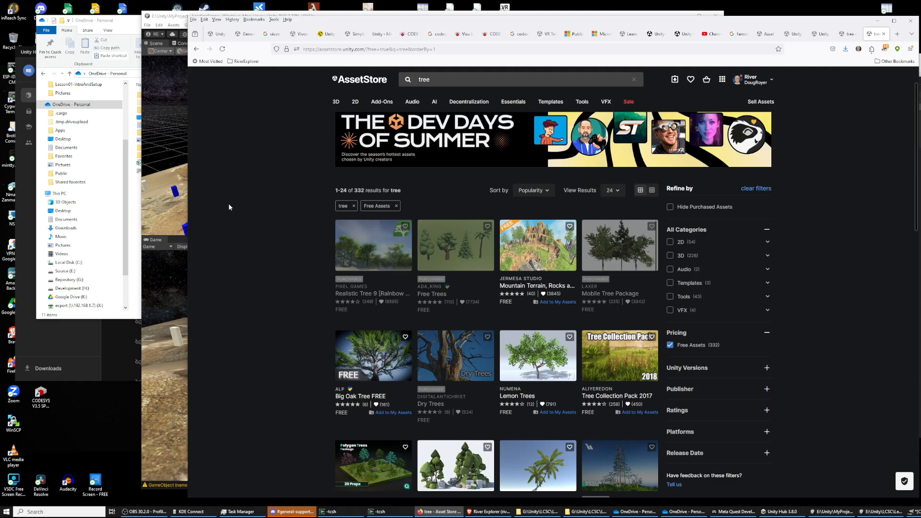
scroll(259, 201, "down", 2)
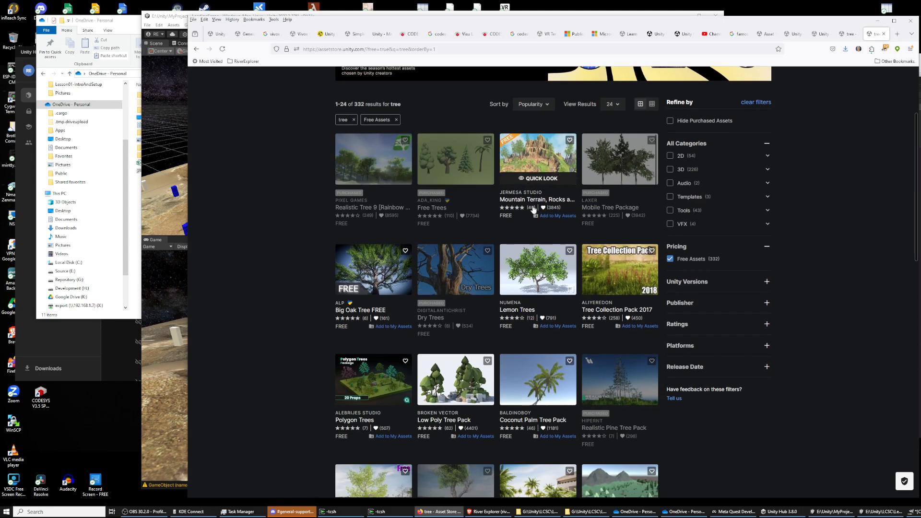
- Open the quick look of Mountain Terrain, Rocks and Tree, view its second preview image, and open the full details
left_click(541, 178)
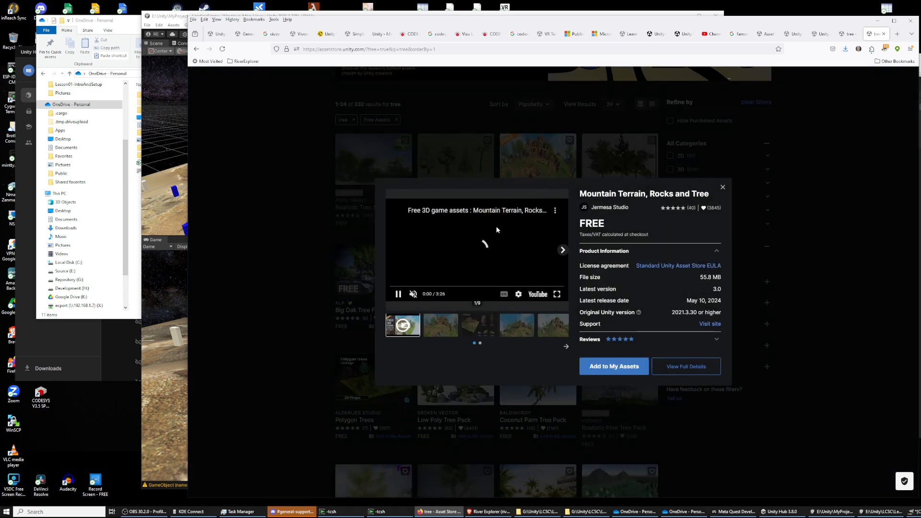
left_click(437, 330)
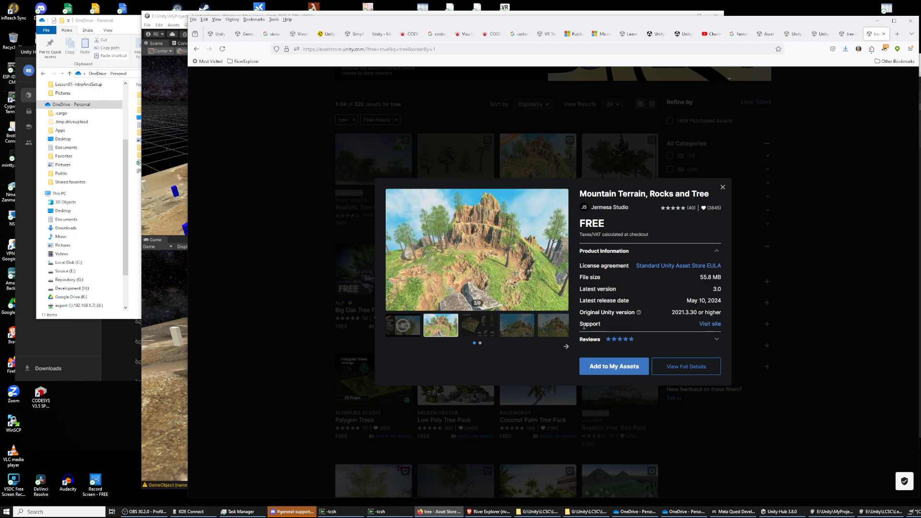
left_click(674, 369)
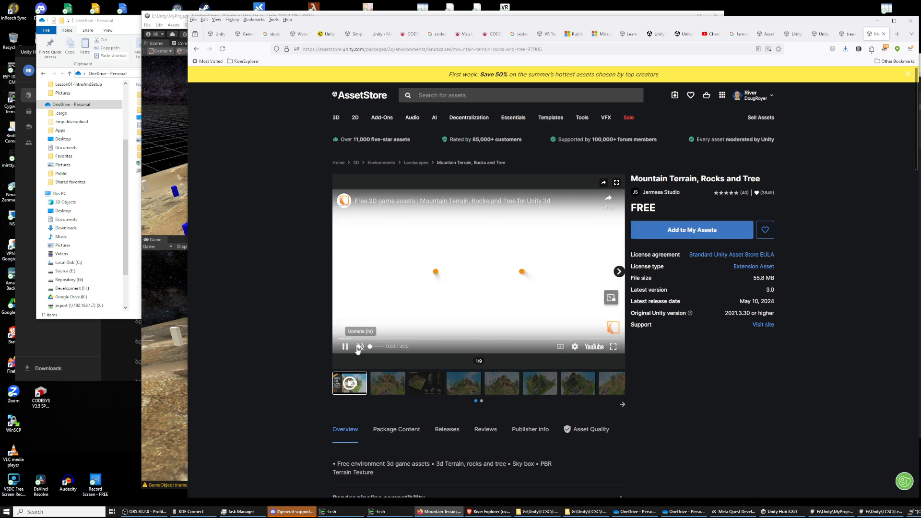
- Unmute the package video and review the page's render pipeline compatibility, description, and preview images
left_click(359, 347)
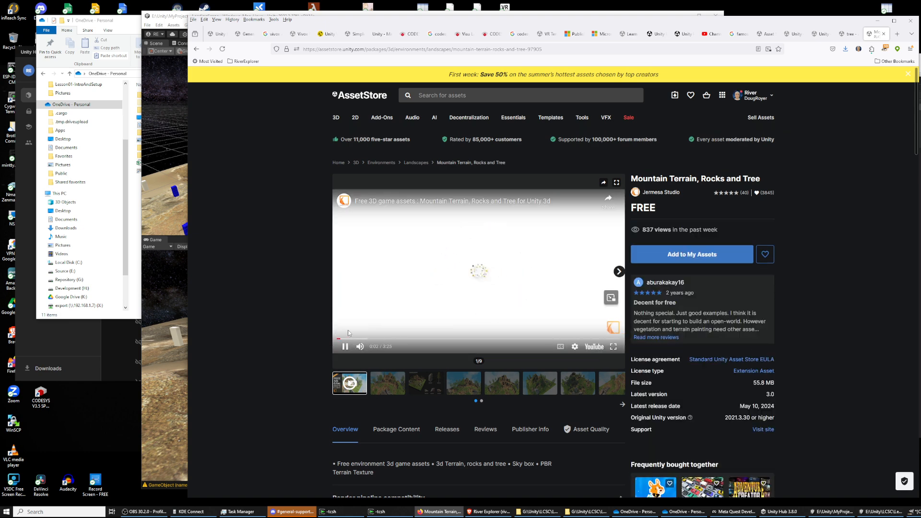
scroll(345, 311, "down", 5)
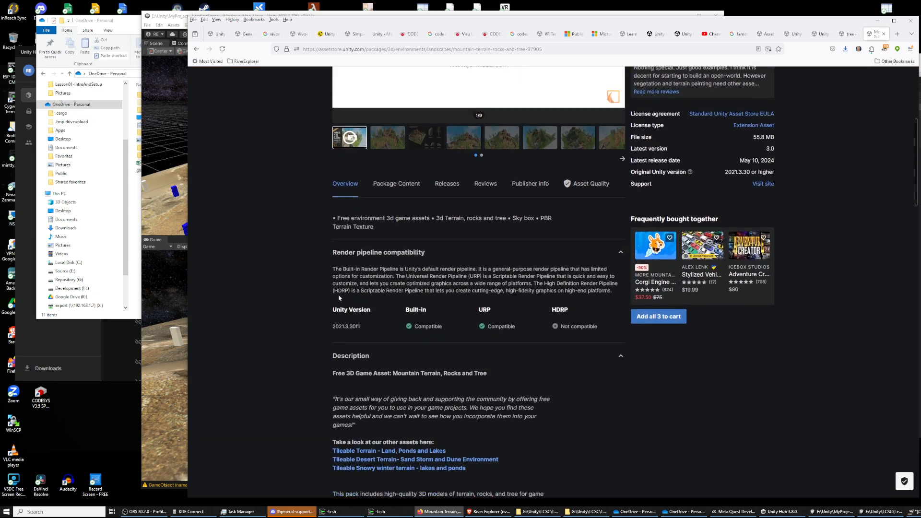
scroll(260, 269, "down", 7)
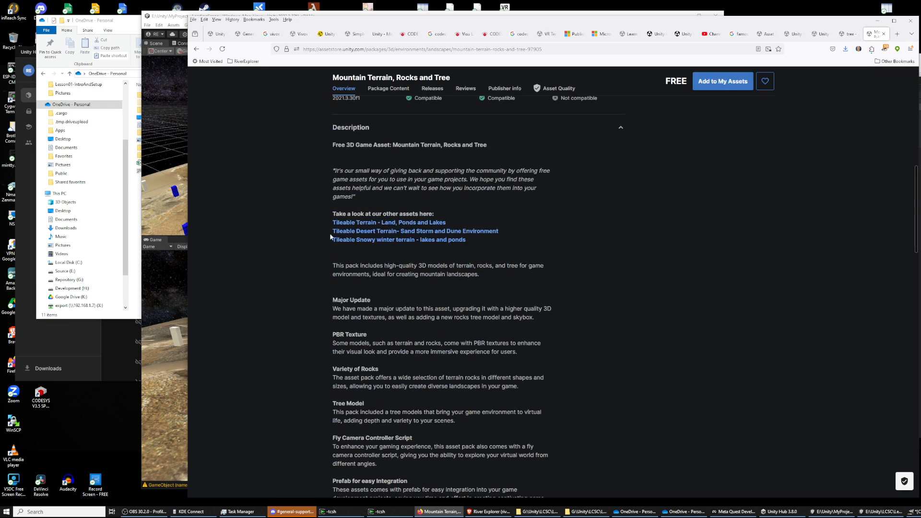
scroll(311, 235, "down", 1)
scroll(312, 233, "up", 10)
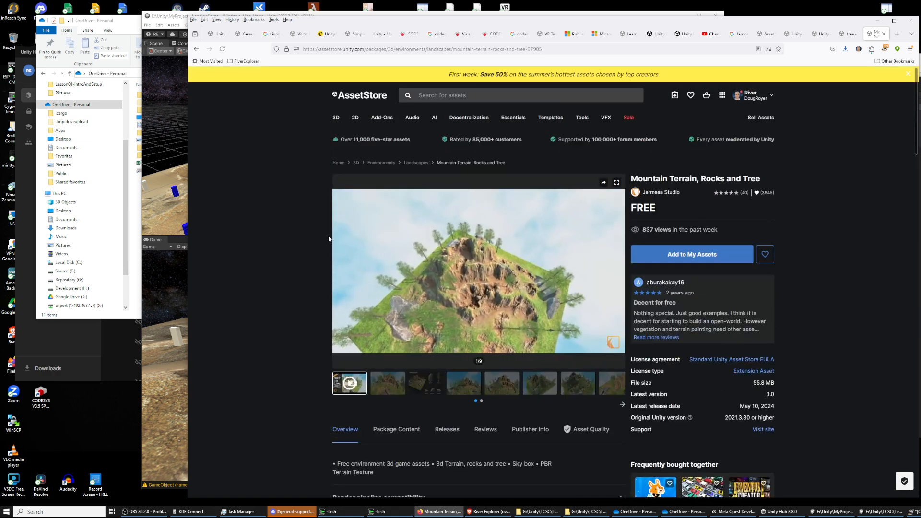
left_click(394, 388)
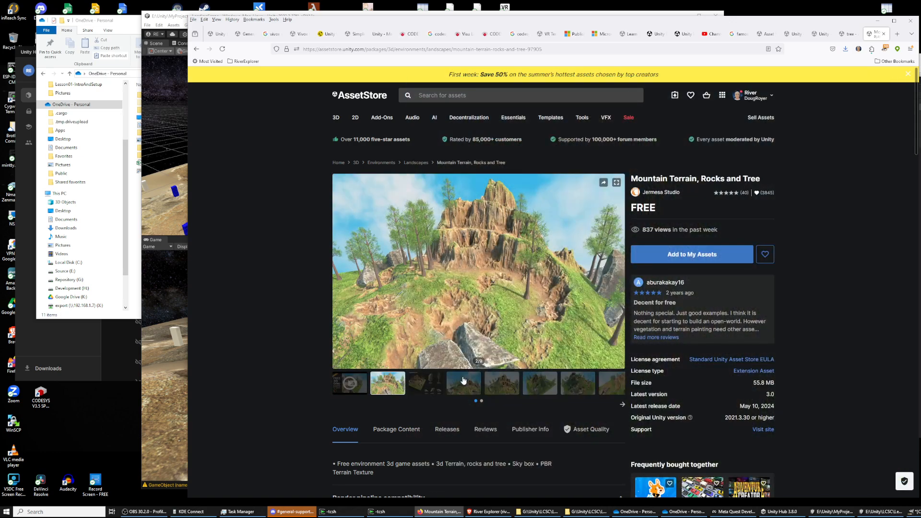
left_click(463, 402)
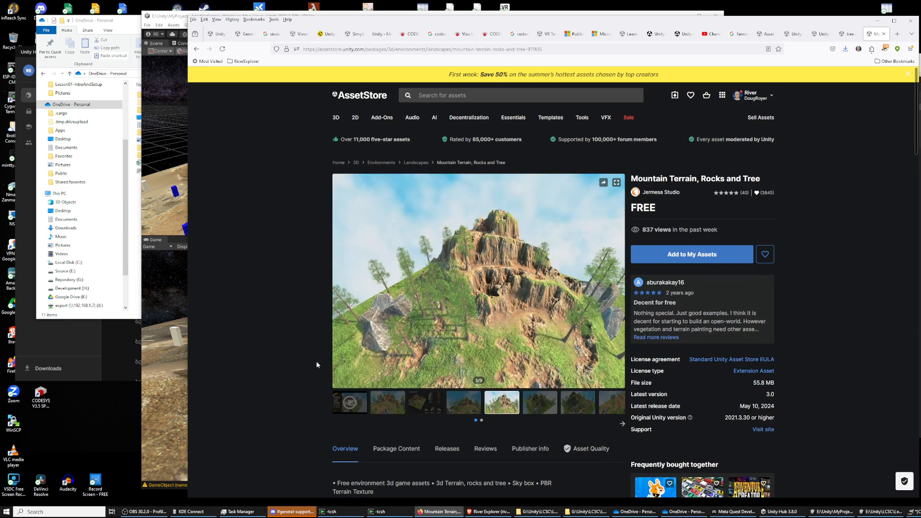
- Expand the Prefab folder in the Mountain Terrain, Rocks and Tree package contents and preview tree_01.prefab
left_click(396, 449)
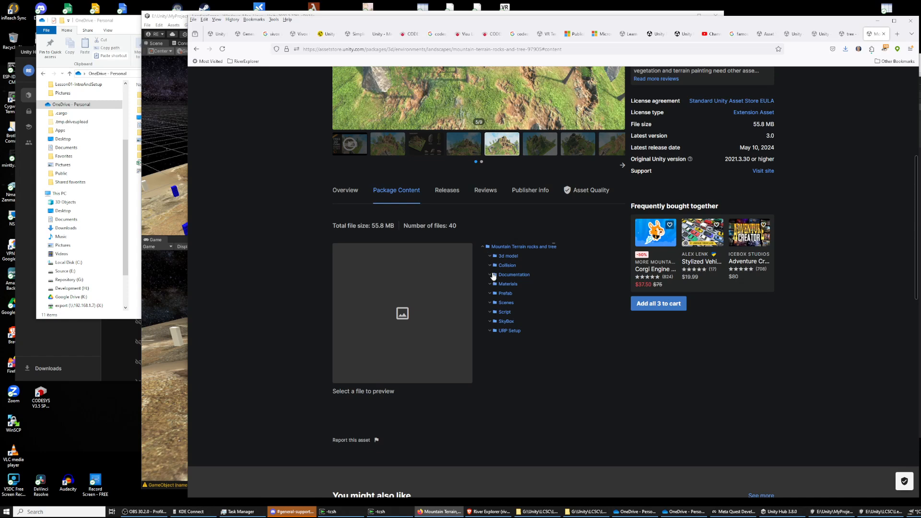
left_click(490, 294)
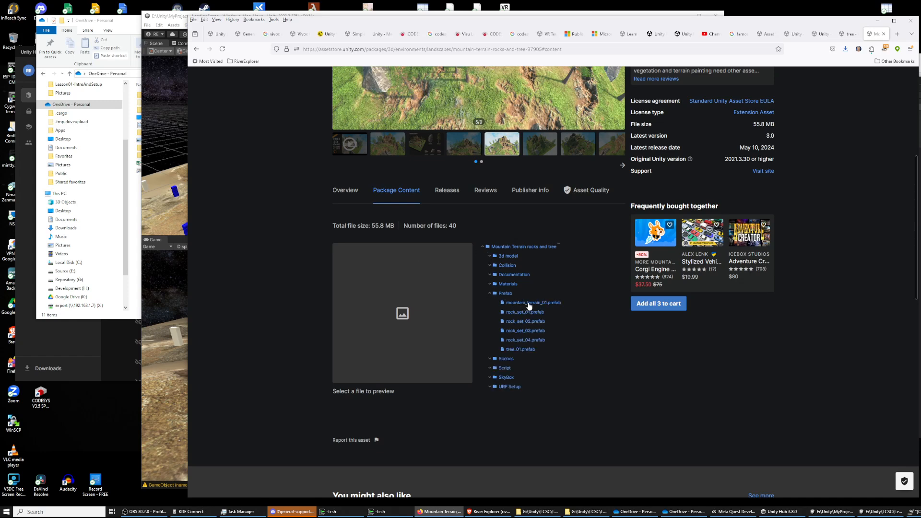
left_click(517, 350)
scroll(263, 197, "up", 4)
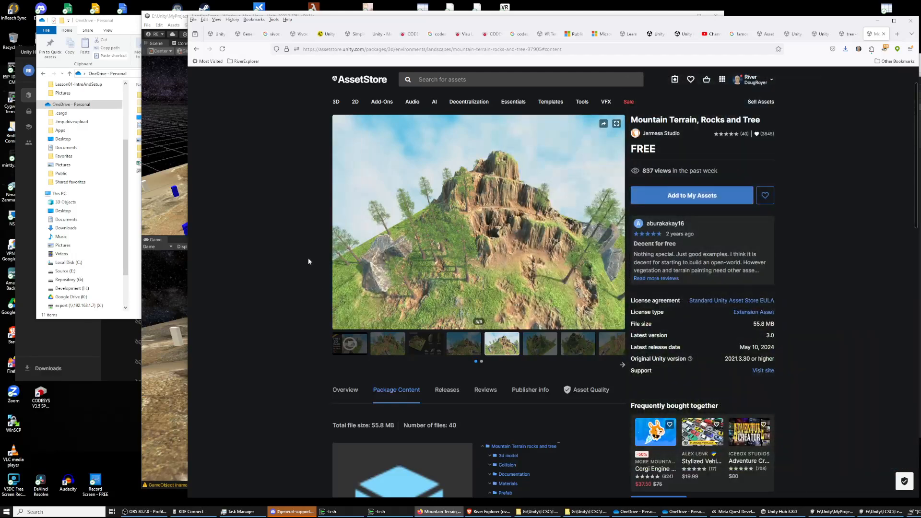
scroll(305, 257, "down", 6)
scroll(304, 251, "up", 2)
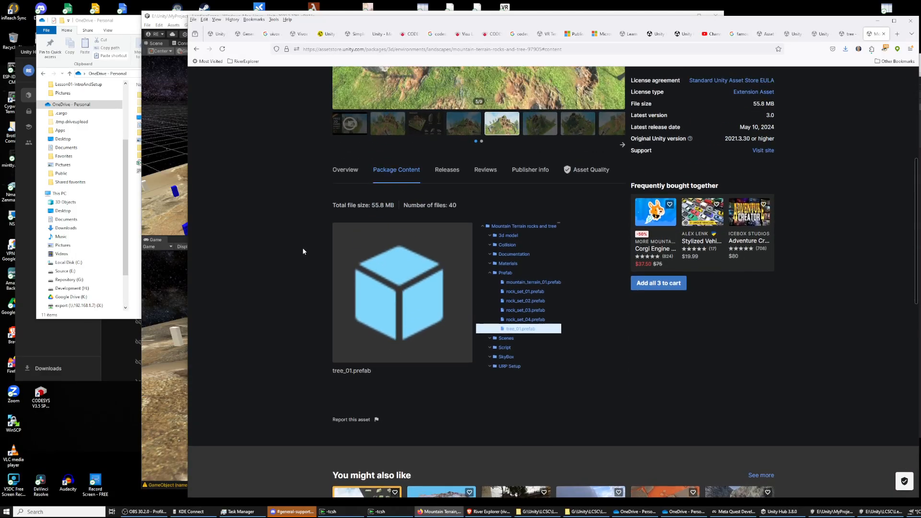
scroll(304, 233, "up", 6)
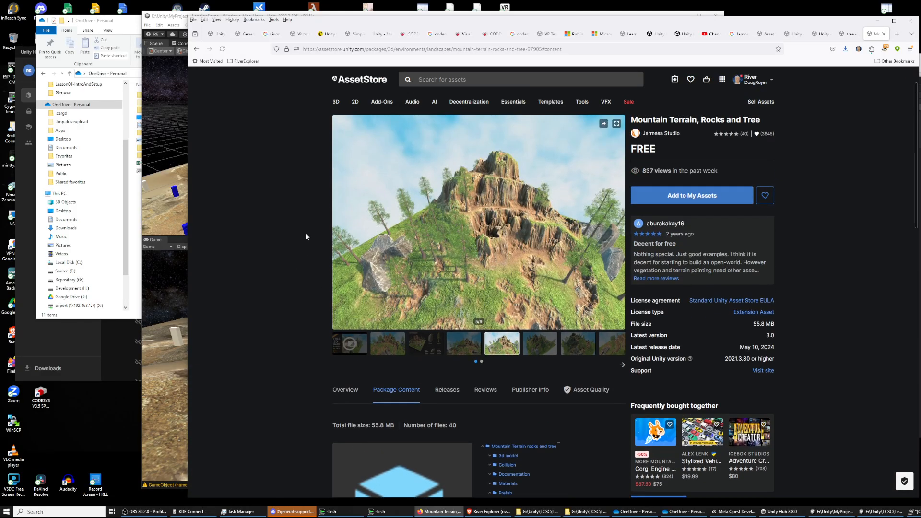
- Close the Mountain Terrain, Rocks and Tree page and return to the Mobile Tree Package quick look
left_click(883, 33)
left_click(290, 276)
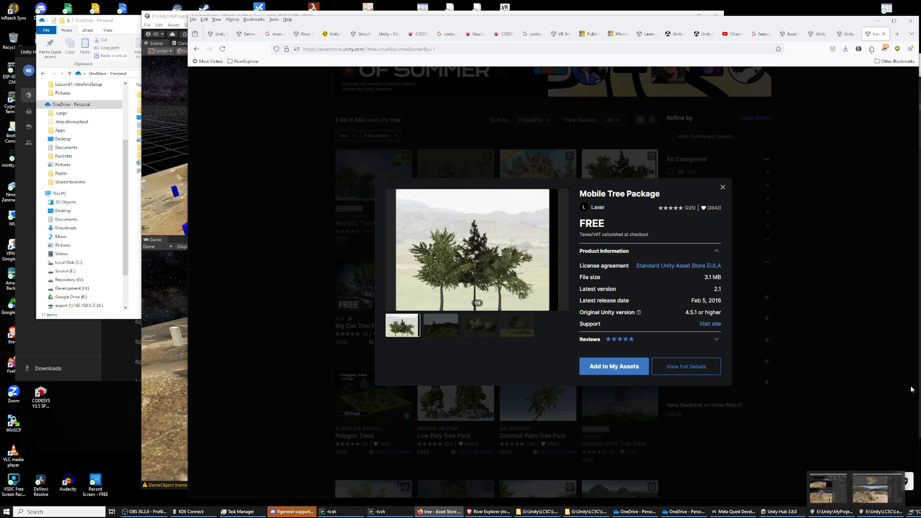
mouse_move(242, 511)
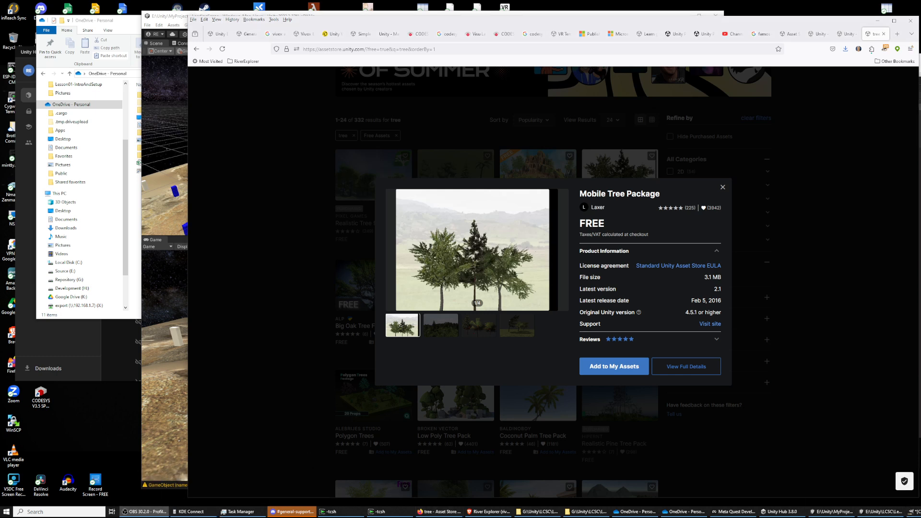